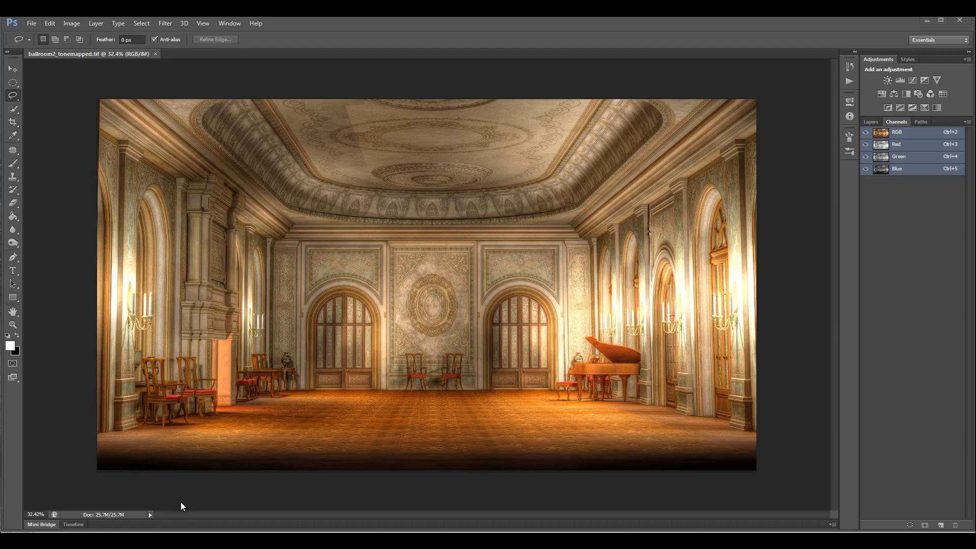
# Step: Switch to Bridge and open the raw portrait PH1A0445.CR2 in Camera Raw
pyautogui.hotkey('alt', 'Tab')
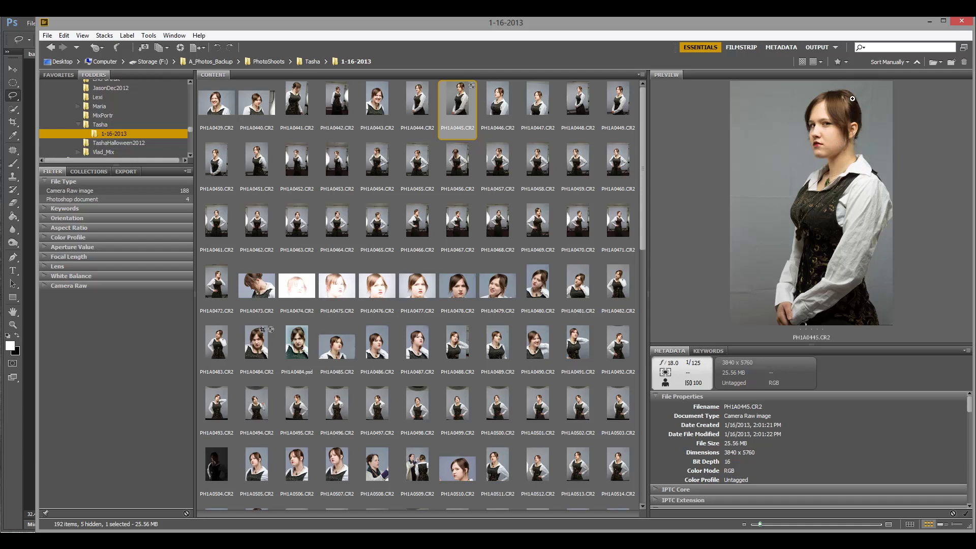
pyautogui.doubleClick(459, 106)
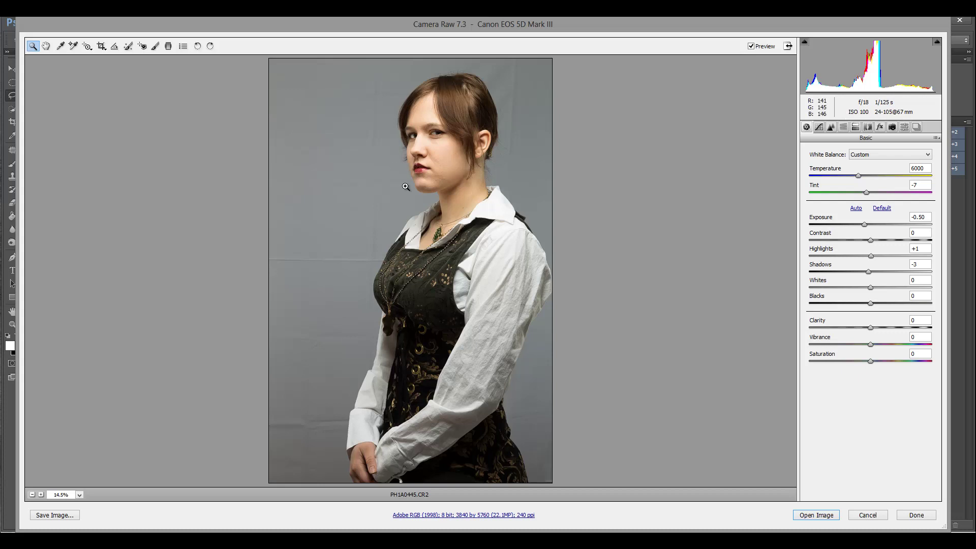
# Step: Set the sharpening amount to 126 while checking the skin detail on the cheek up close
pyautogui.moveTo(432, 145); pyautogui.dragTo(463, 172)
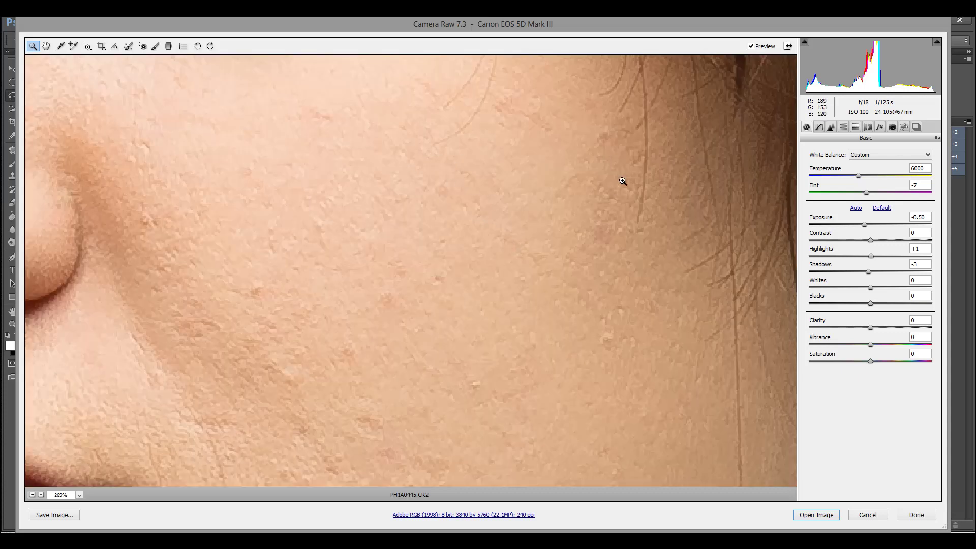
pyautogui.click(868, 127)
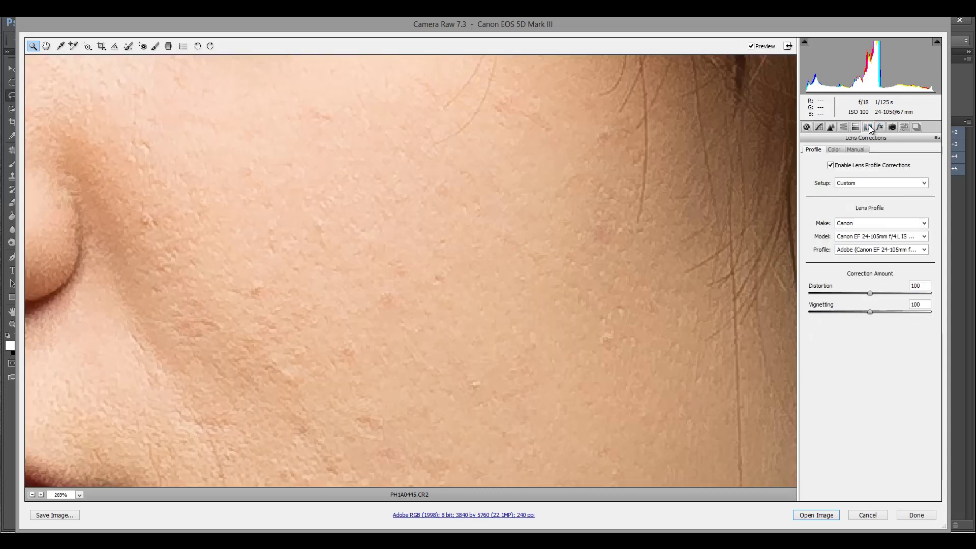
pyautogui.click(830, 126)
pyautogui.moveTo(923, 170)
pyautogui.mouseDown()
pyautogui.moveTo(944, 170)
pyautogui.moveTo(911, 169)
pyautogui.mouseUp()
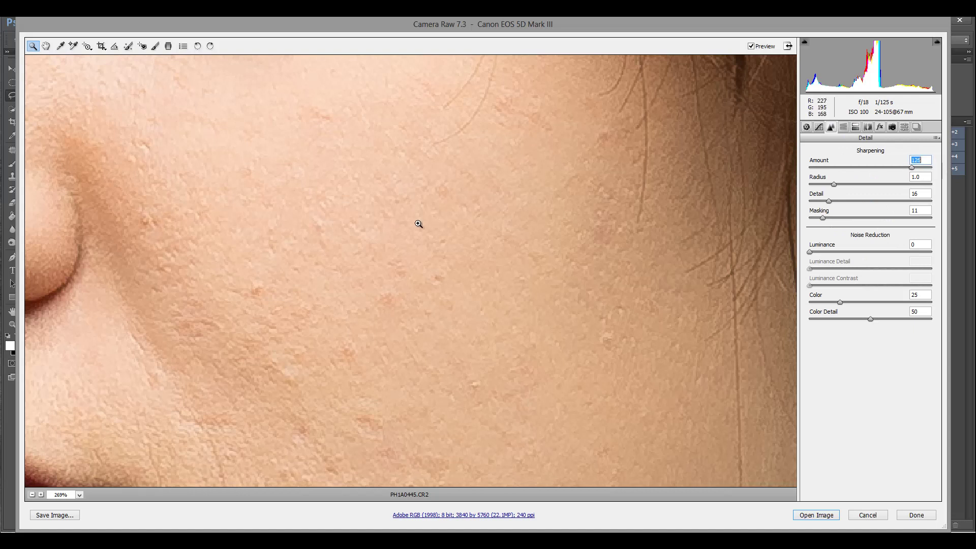
pyautogui.rightClick(382, 196)
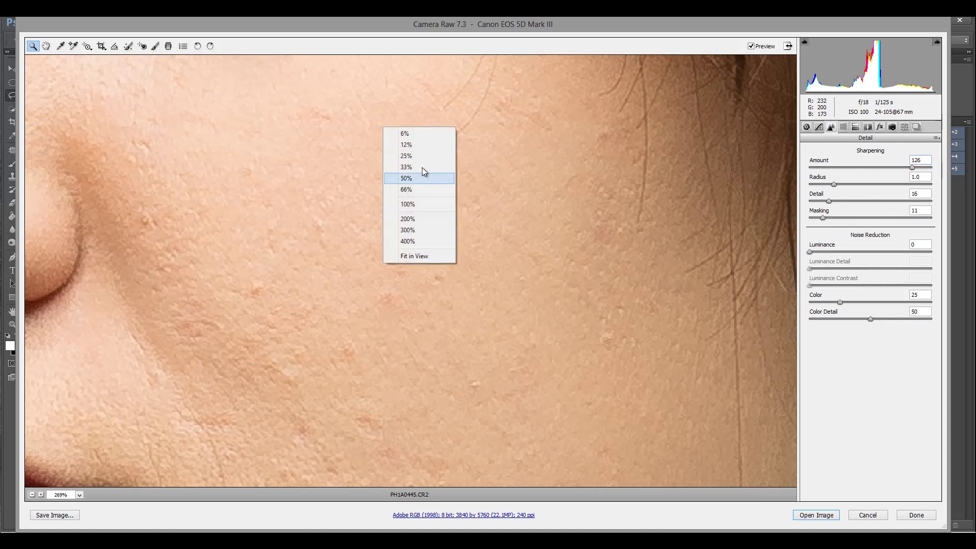
pyautogui.click(416, 161)
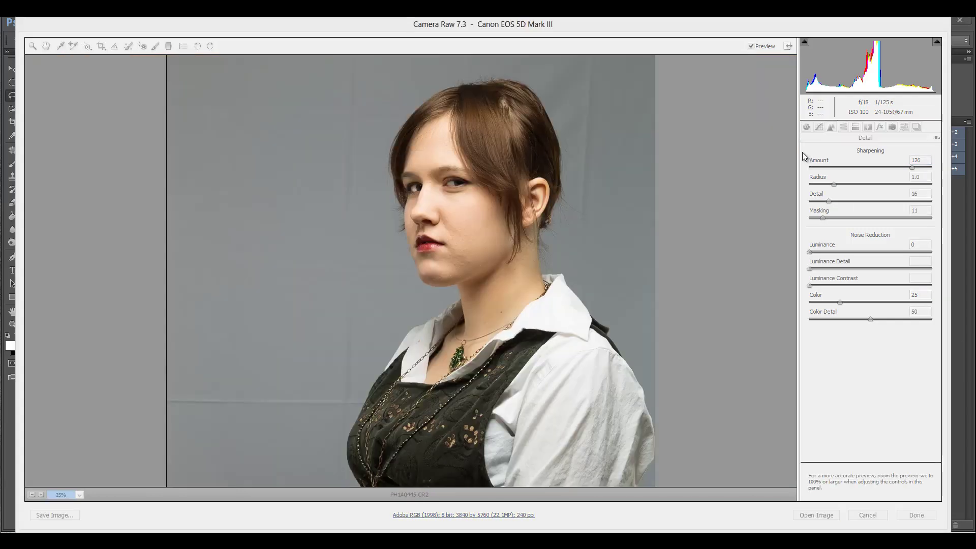
# Step: Compare the portrait with and without lens profile corrections, and leave the corrections disabled
pyautogui.click(867, 126)
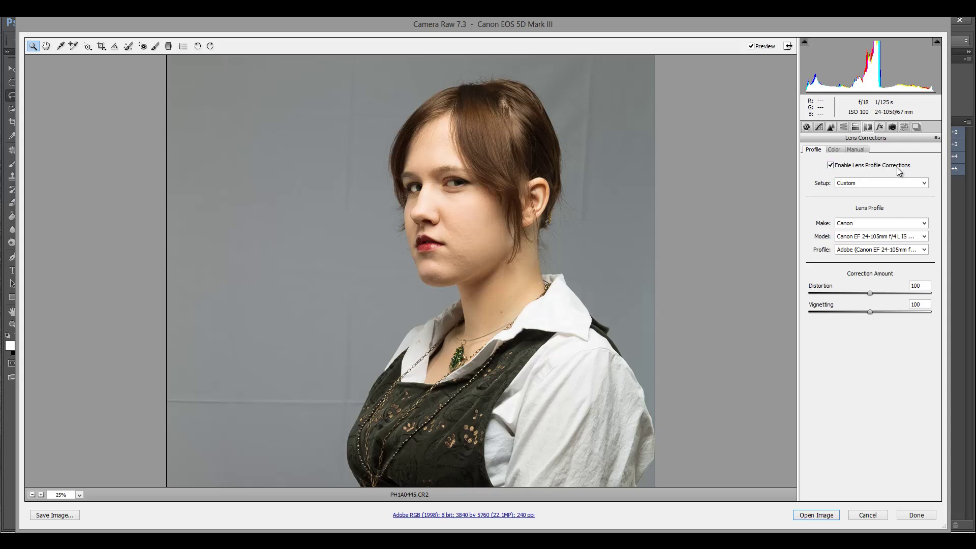
pyautogui.click(832, 165)
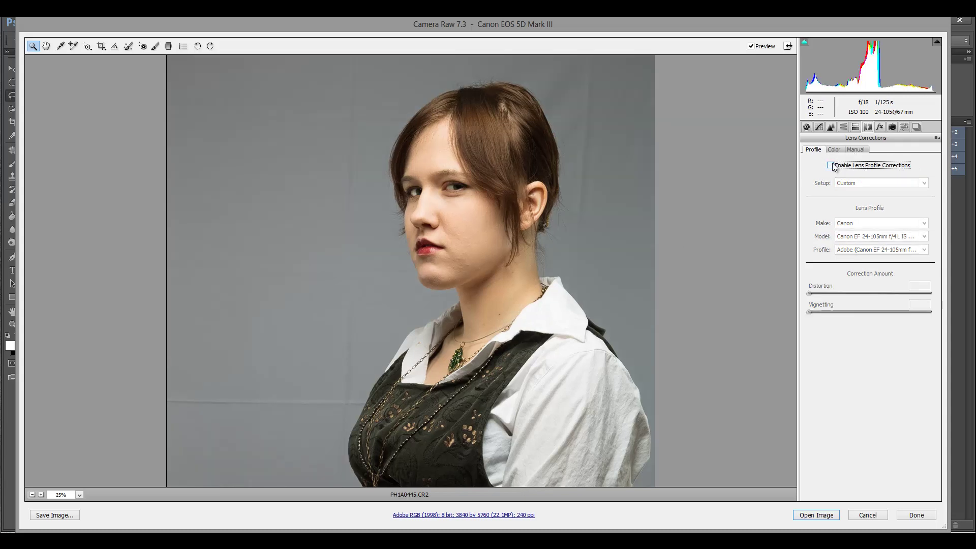
pyautogui.click(831, 165)
pyautogui.click(831, 165)
pyautogui.click(831, 166)
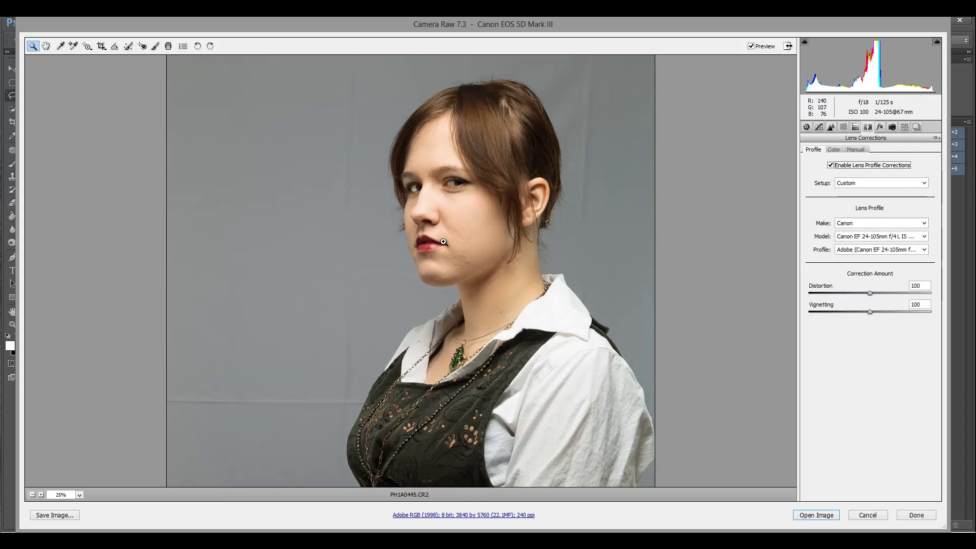
pyautogui.click(834, 166)
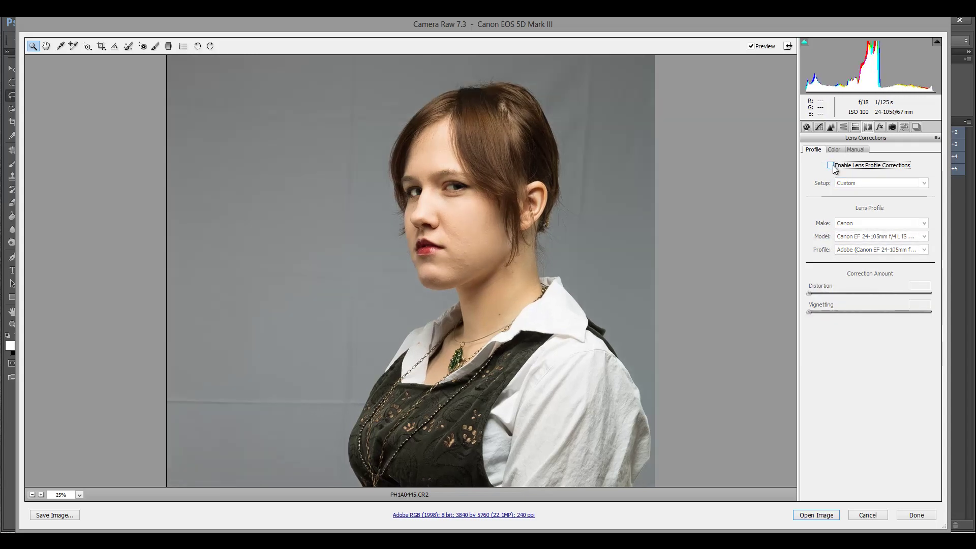
pyautogui.click(831, 165)
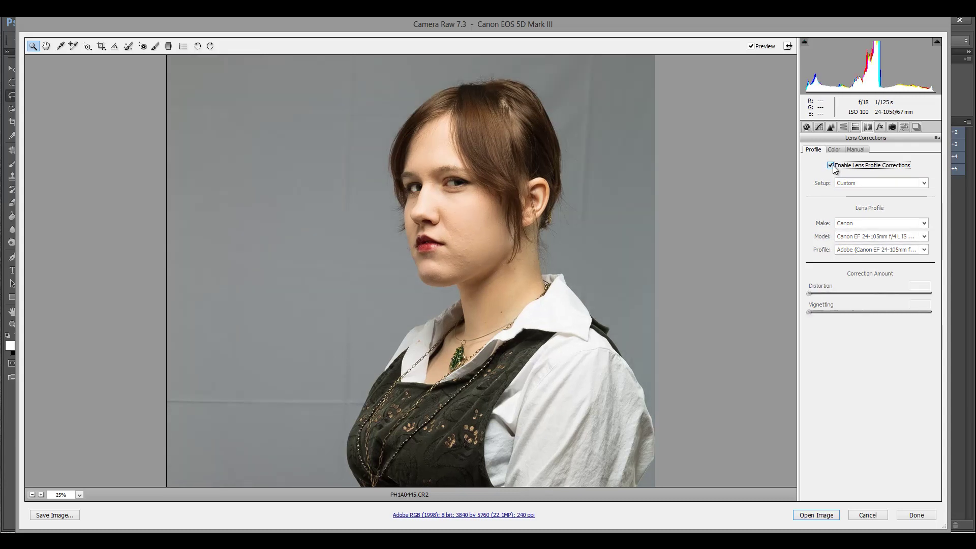
pyautogui.click(832, 165)
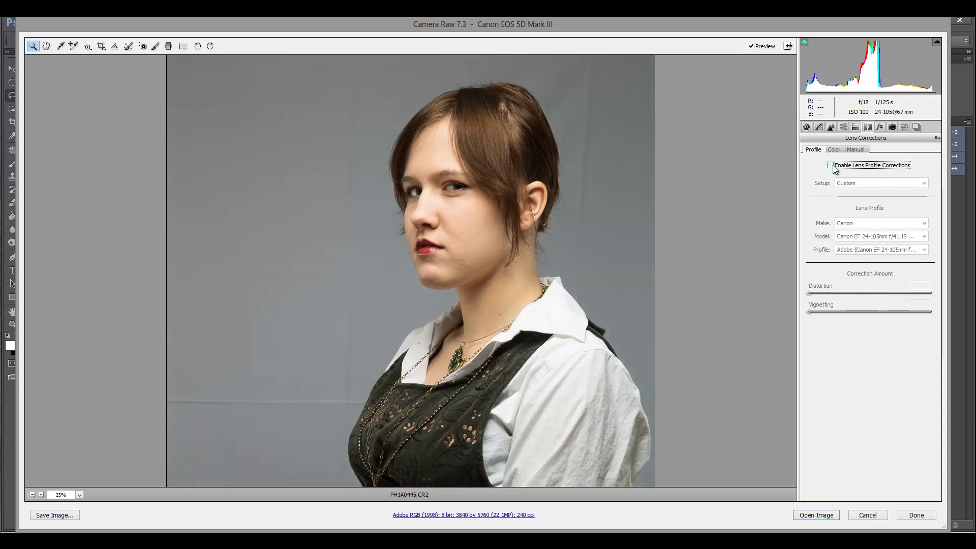
pyautogui.click(833, 166)
pyautogui.click(833, 167)
pyautogui.click(833, 167)
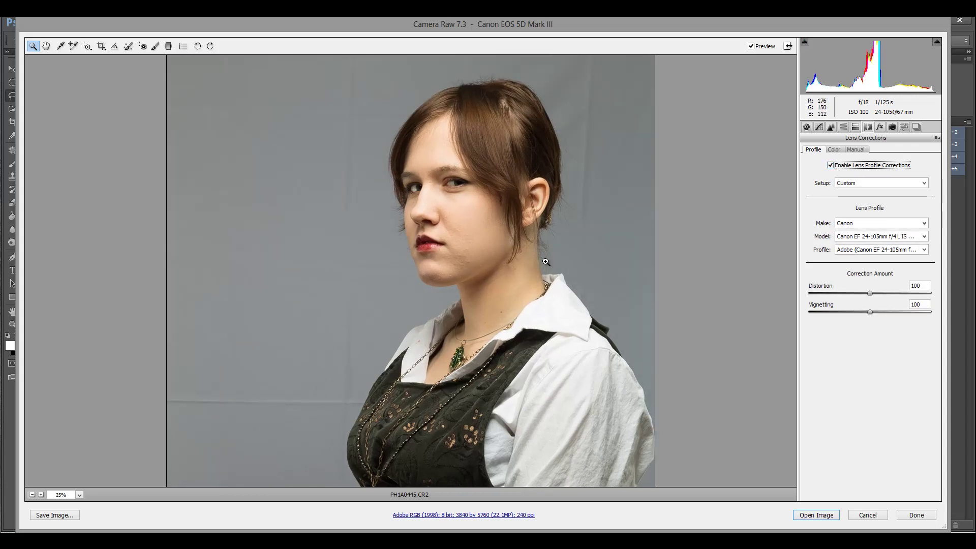
pyautogui.click(831, 166)
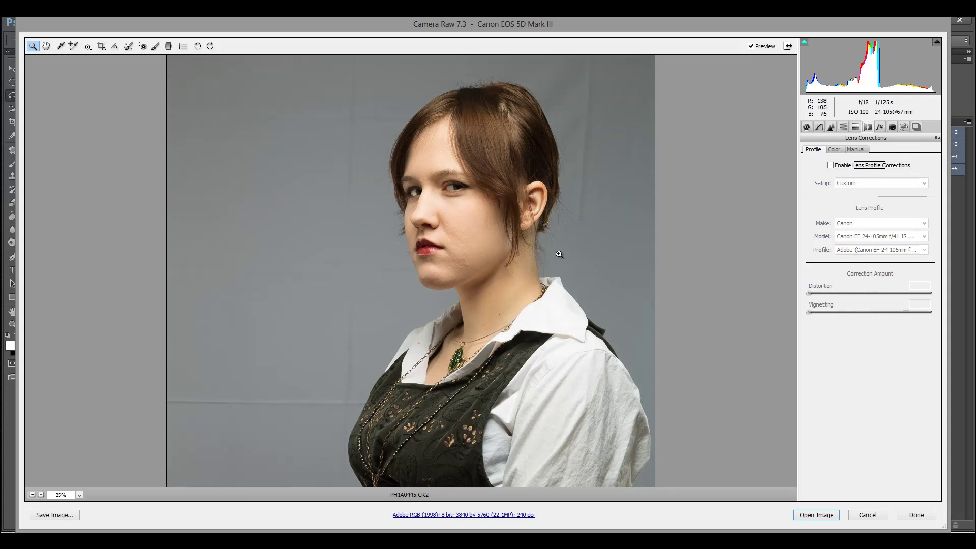
# Step: Sharpen the portrait with amount 139, detail 18 and masking 14, judging the effect on the face up close
pyautogui.click(831, 127)
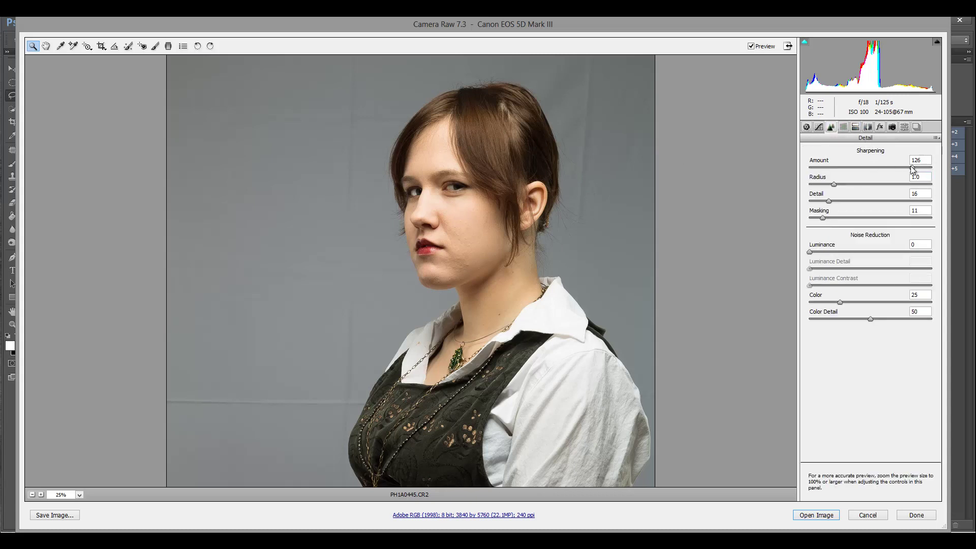
pyautogui.moveTo(912, 169)
pyautogui.mouseDown()
pyautogui.moveTo(811, 166)
pyautogui.moveTo(913, 167)
pyautogui.mouseUp()
pyautogui.moveTo(433, 189); pyautogui.dragTo(511, 295)
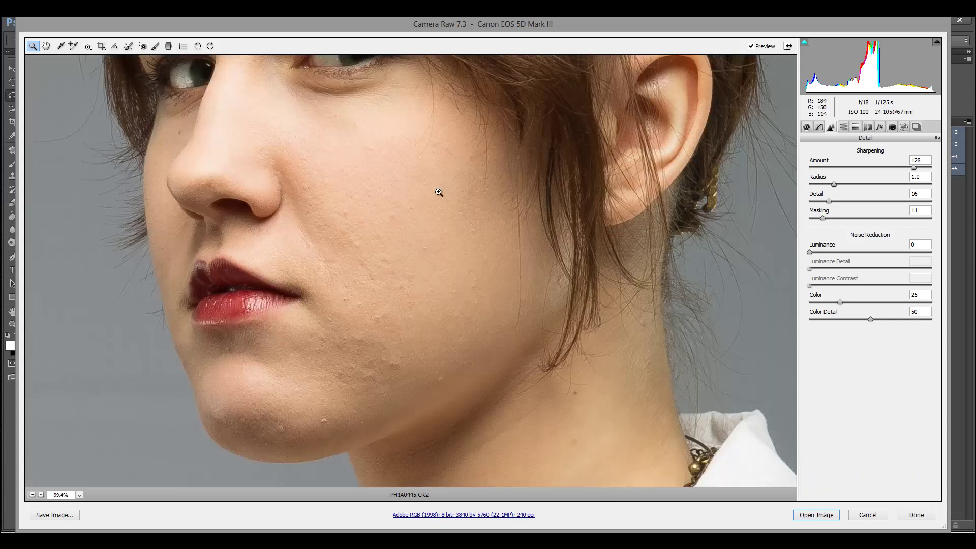
pyautogui.moveTo(914, 167); pyautogui.dragTo(953, 171)
pyautogui.moveTo(829, 201); pyautogui.dragTo(952, 205)
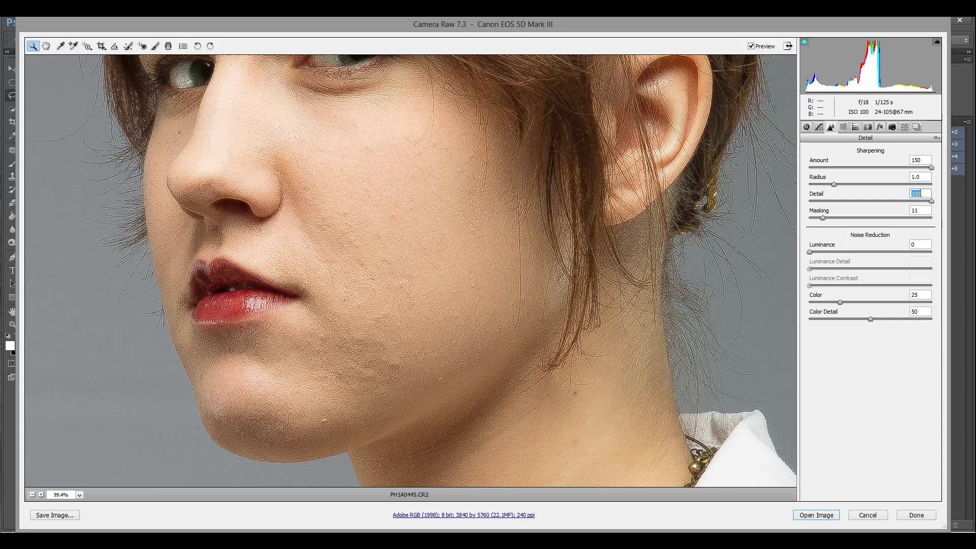
pyautogui.moveTo(931, 201); pyautogui.dragTo(843, 201)
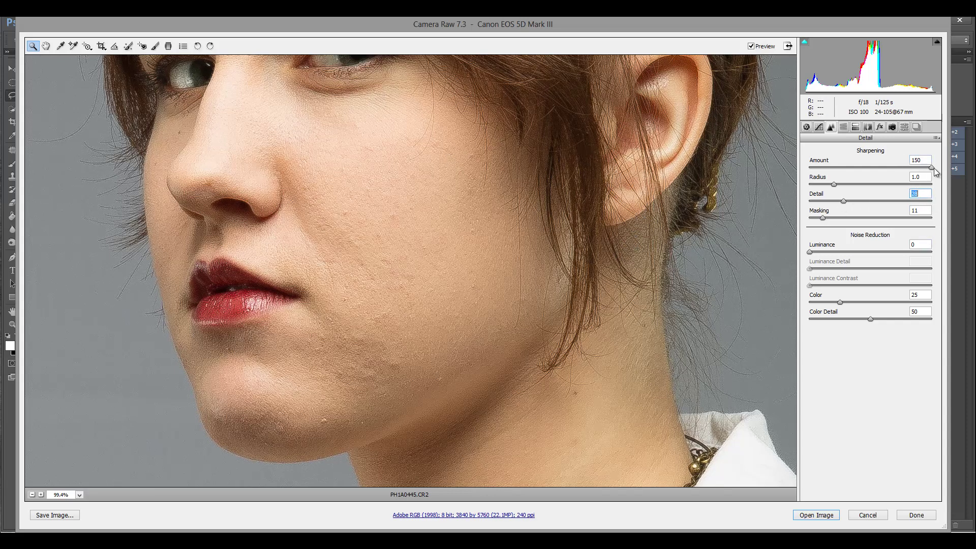
pyautogui.moveTo(931, 168); pyautogui.dragTo(924, 171)
pyautogui.moveTo(844, 201); pyautogui.dragTo(827, 222)
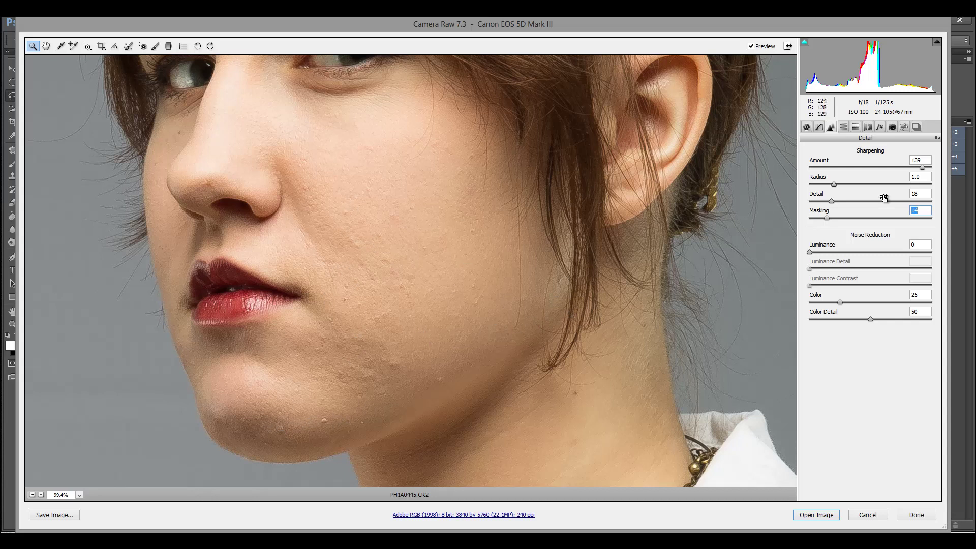
# Step: Reset the white balance to As Shot and adjust it to temperature 6250 and tint -10
pyautogui.click(806, 127)
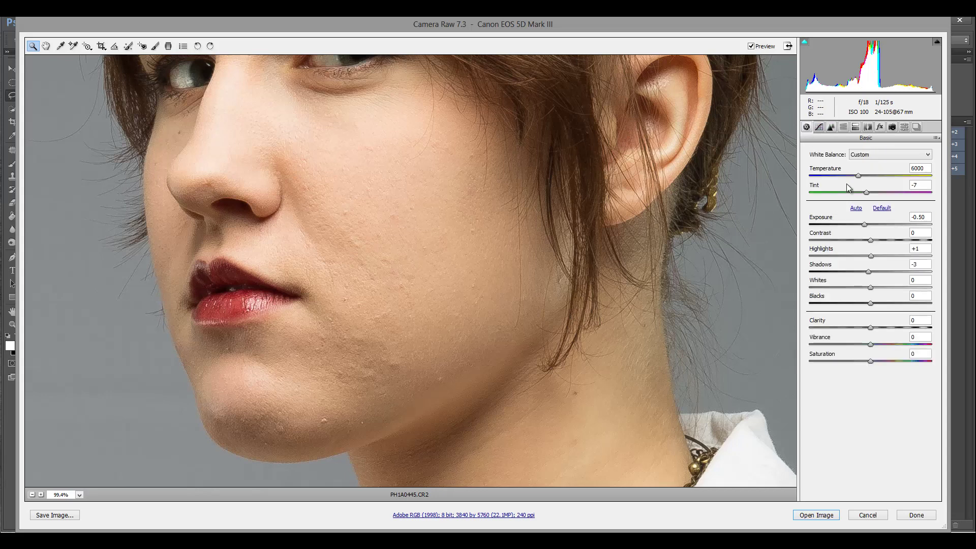
pyautogui.click(932, 155)
pyautogui.click(878, 162)
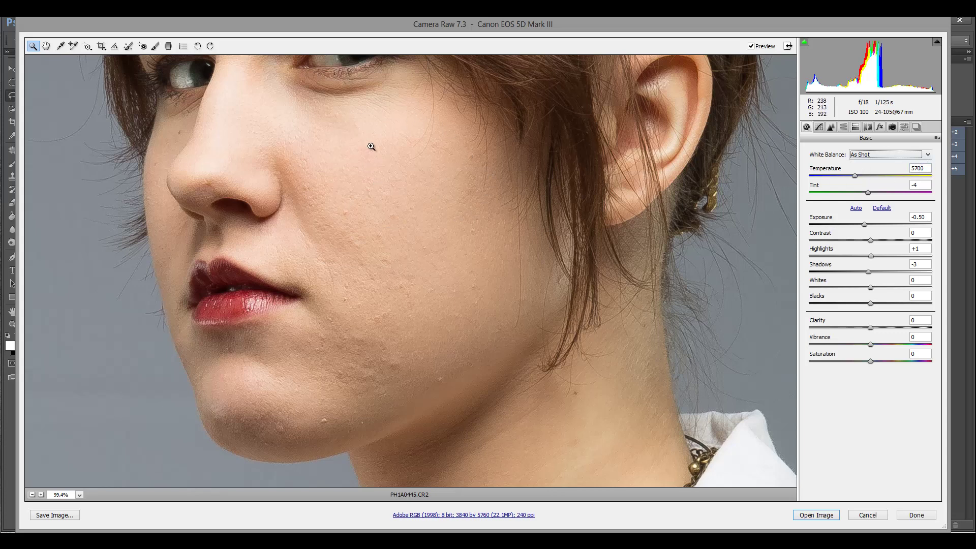
pyautogui.moveTo(855, 175); pyautogui.dragTo(865, 194)
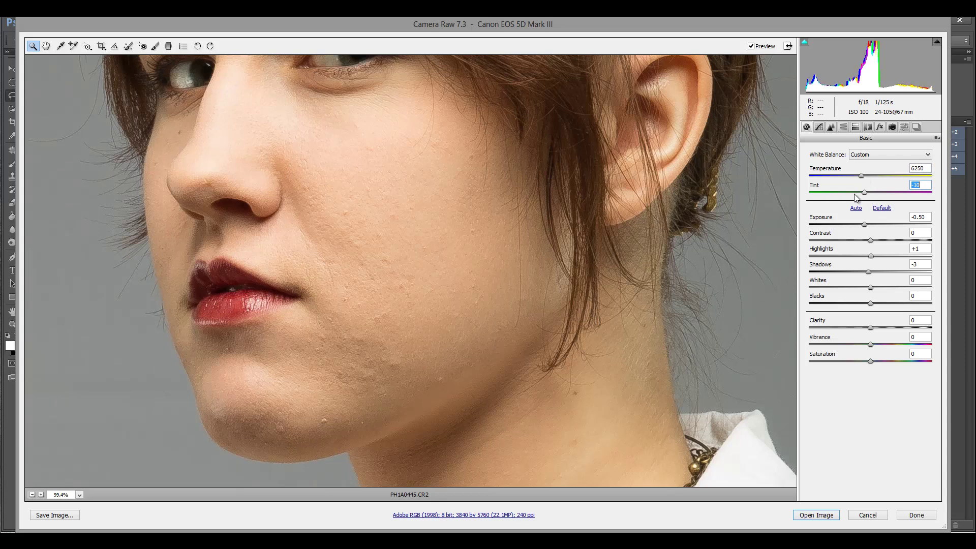
# Step: Raise the exposure to +0.05 and set the luminance of the oranges to -2
pyautogui.rightClick(482, 230)
pyautogui.click(517, 188)
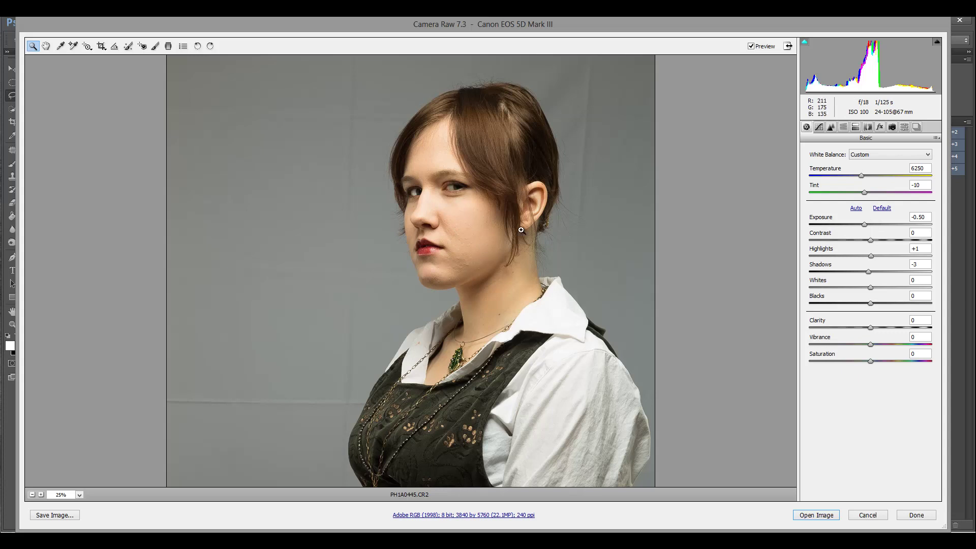
pyautogui.moveTo(864, 224); pyautogui.dragTo(873, 227)
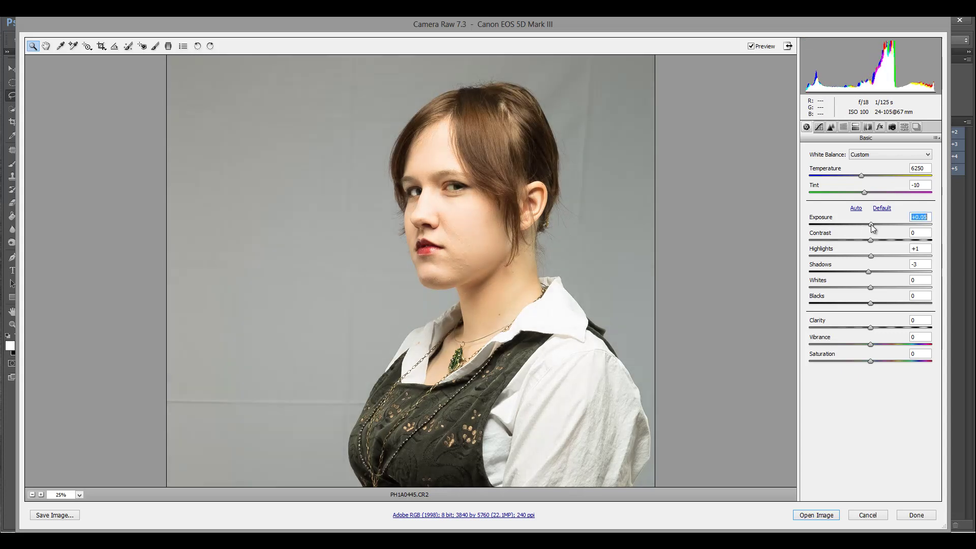
pyautogui.click(842, 127)
pyautogui.moveTo(870, 215); pyautogui.dragTo(866, 217)
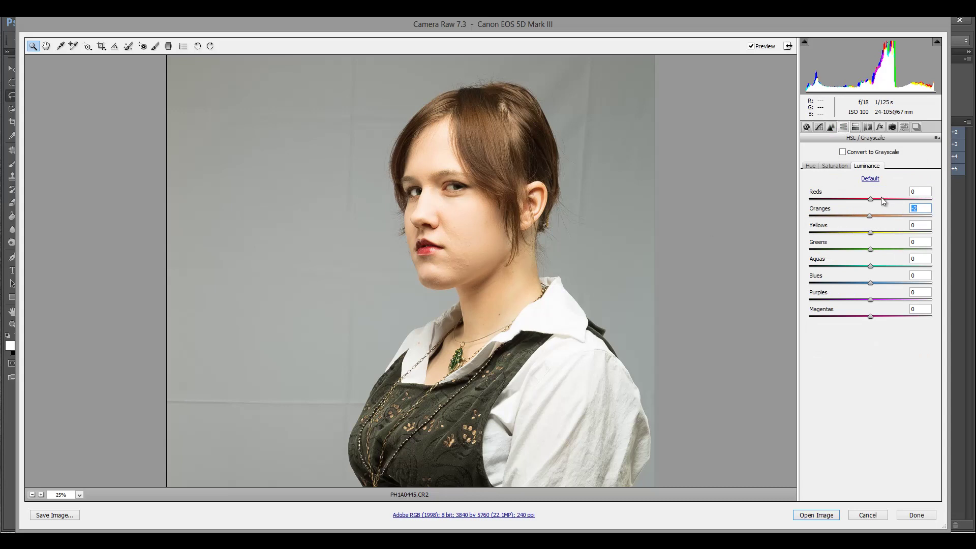
# Step: Lower the exposure to -0.55 and the highlights to -2 in the basic adjustments
pyautogui.click(806, 126)
pyautogui.moveTo(872, 230); pyautogui.dragTo(864, 227)
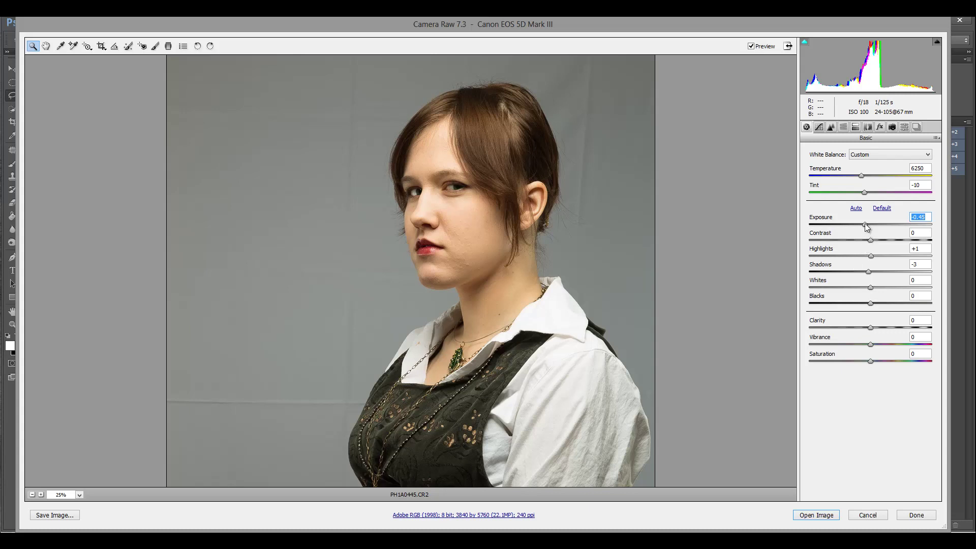
pyautogui.moveTo(865, 224); pyautogui.dragTo(862, 223)
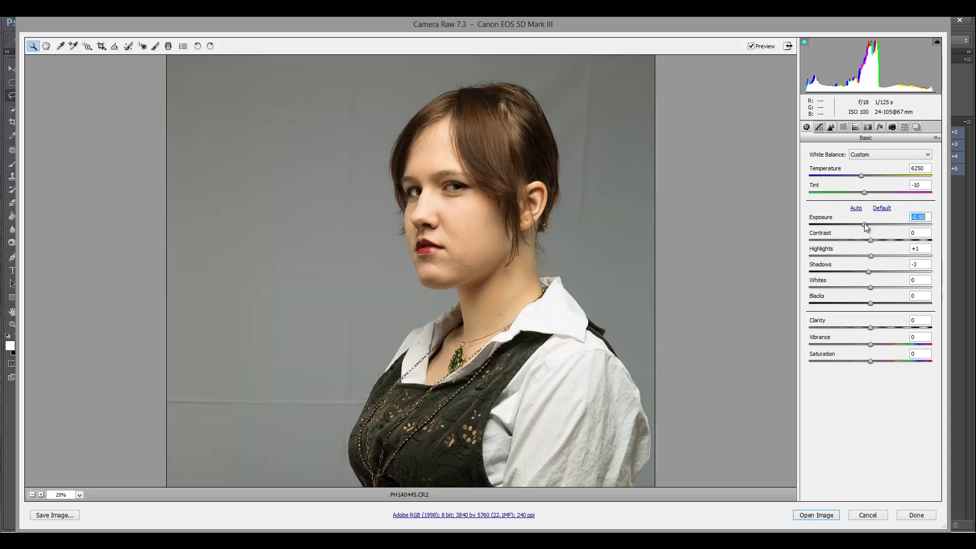
pyautogui.press('Down')
pyautogui.press('Tab')
pyautogui.press('Tab')
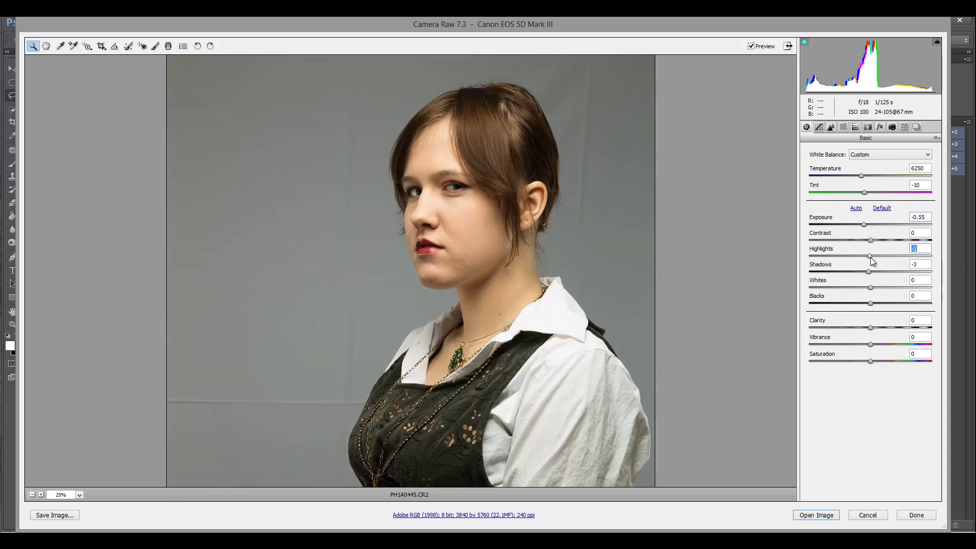
pyautogui.press('Down')
# Step: Try lighter and darker skin tones through the luminance of the oranges, and set it to +12
pyautogui.click(819, 126)
pyautogui.click(843, 126)
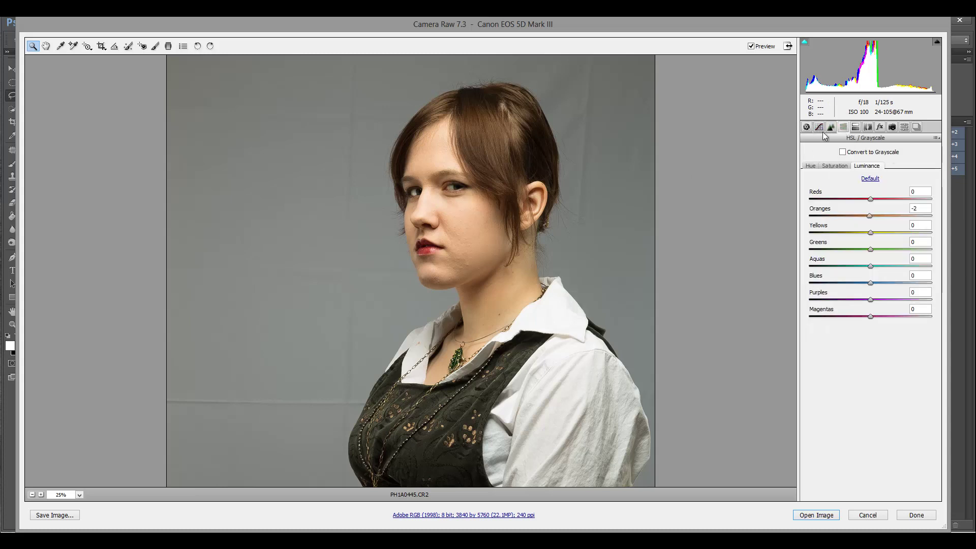
pyautogui.moveTo(873, 219)
pyautogui.mouseDown()
pyautogui.moveTo(893, 220)
pyautogui.moveTo(861, 220)
pyautogui.moveTo(879, 222)
pyautogui.mouseUp()
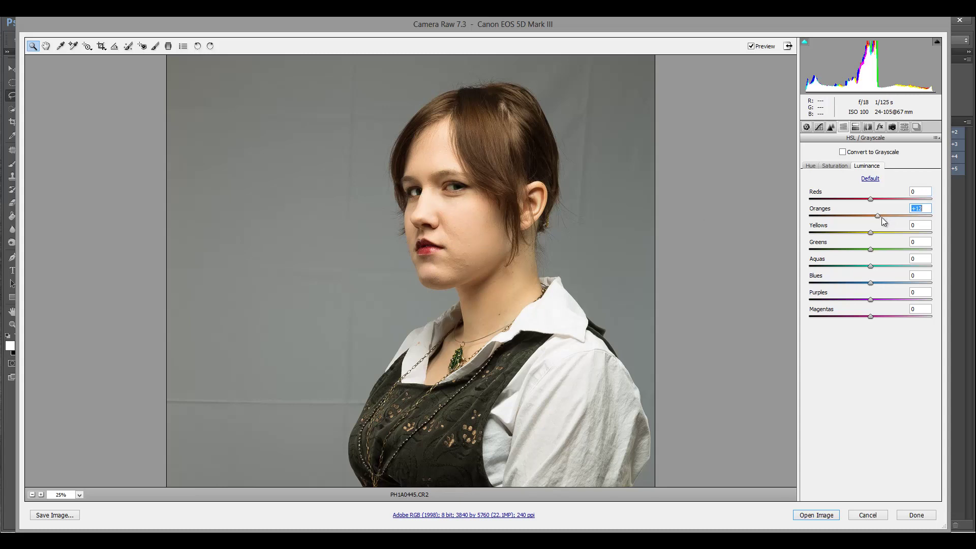
pyautogui.moveTo(882, 218); pyautogui.dragTo(817, 215)
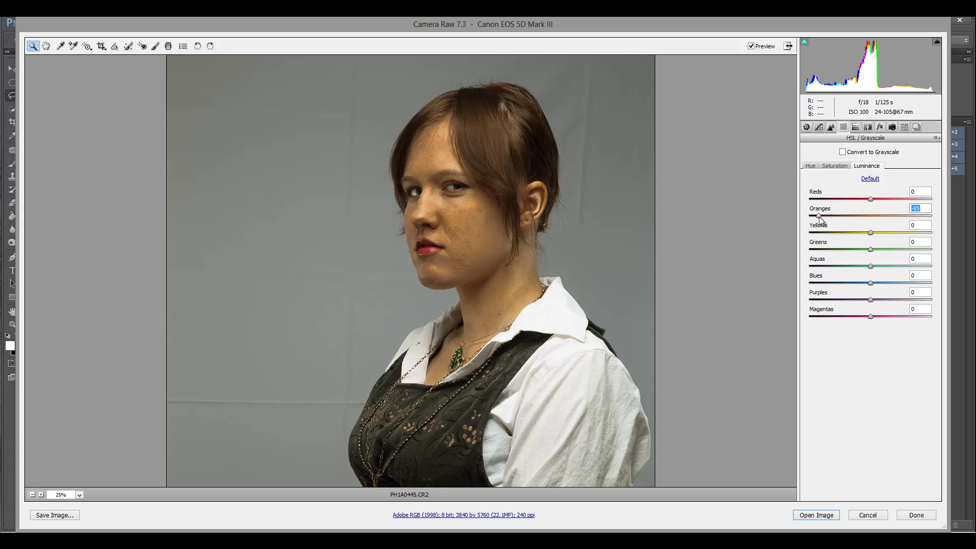
pyautogui.moveTo(819, 217); pyautogui.dragTo(879, 222)
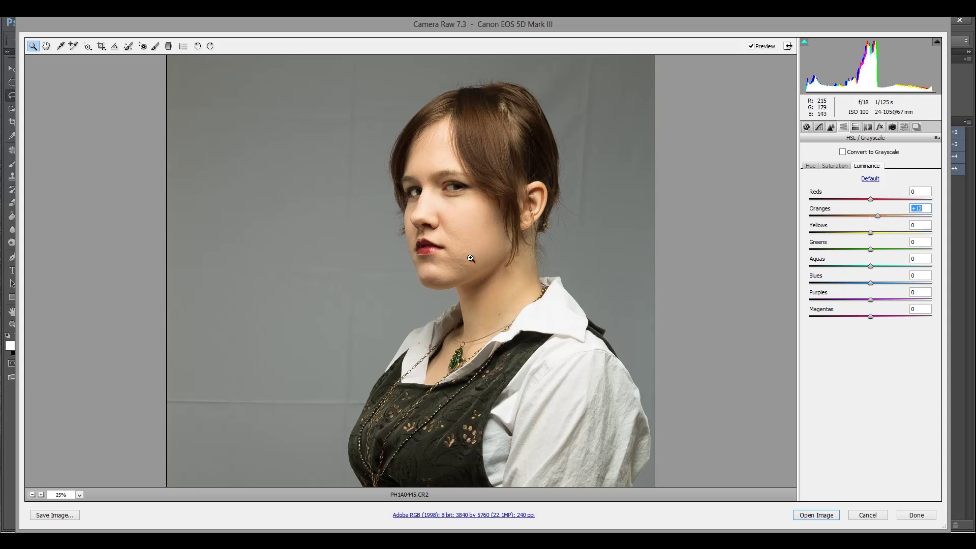
# Step: Adjust the parametric tone curve to lights +2, darks -3 and shadows -9
pyautogui.click(820, 127)
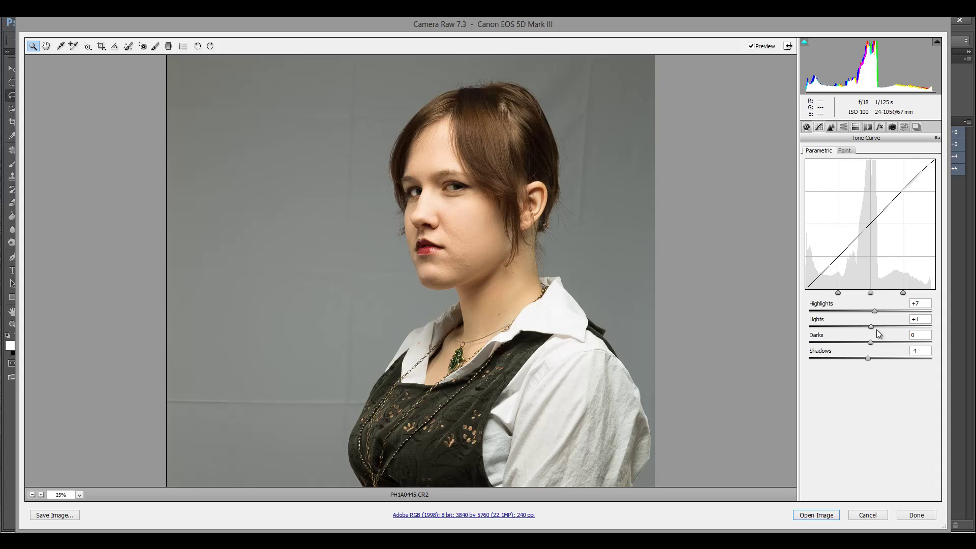
pyautogui.moveTo(867, 358)
pyautogui.mouseDown()
pyautogui.moveTo(846, 358)
pyautogui.moveTo(877, 361)
pyautogui.moveTo(864, 361)
pyautogui.moveTo(871, 327)
pyautogui.moveTo(870, 343)
pyautogui.mouseUp()
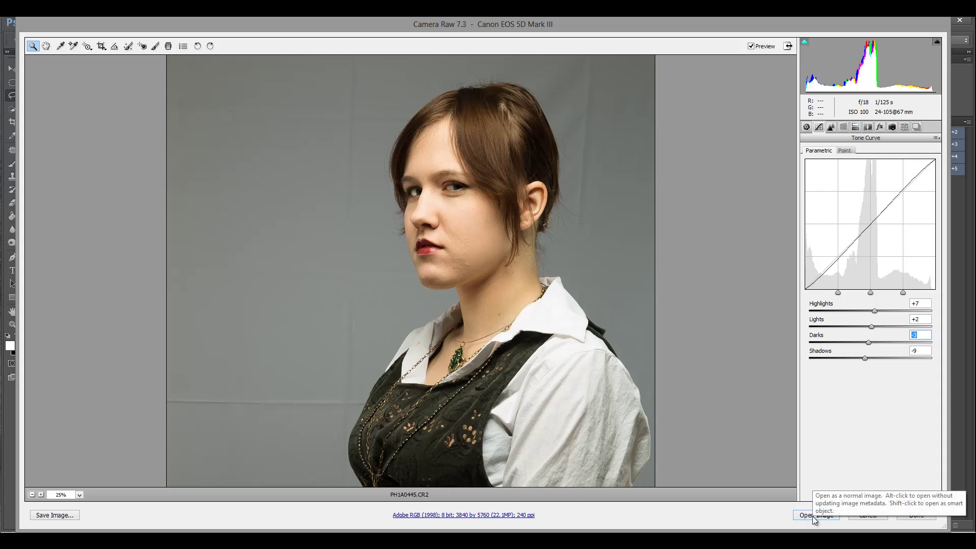
# Step: Open the developed portrait in Photoshop as a normal image and duplicate its Background layer
pyautogui.press('shift')
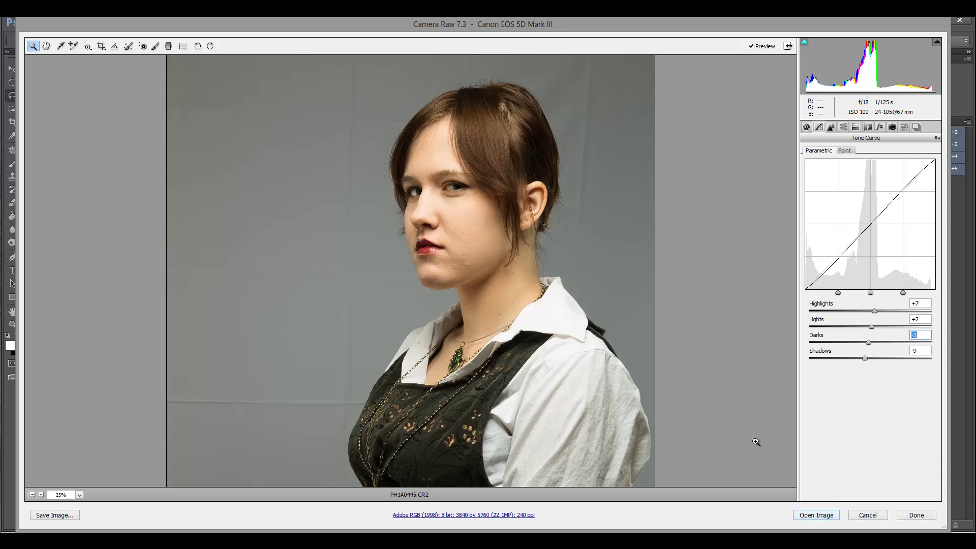
pyautogui.click(815, 515)
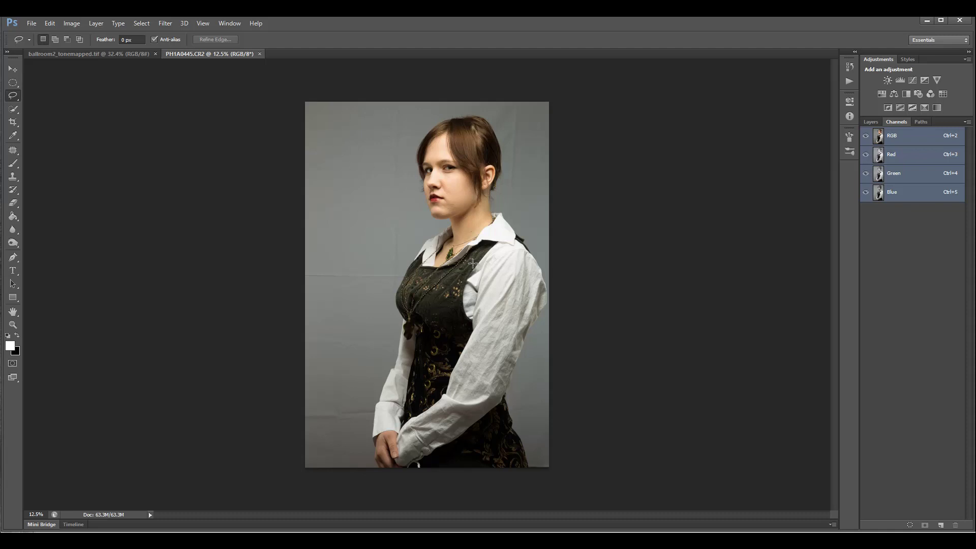
pyautogui.click(871, 122)
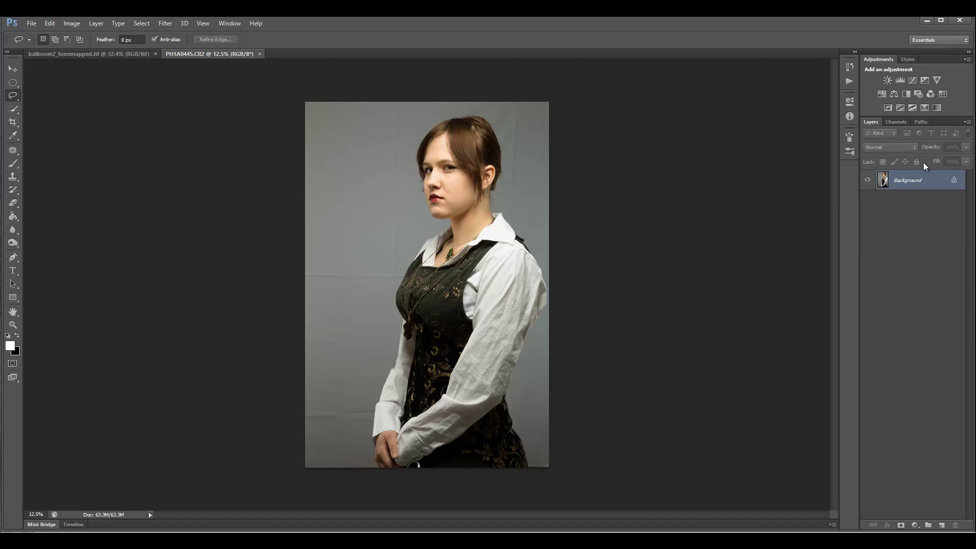
pyautogui.moveTo(914, 181); pyautogui.dragTo(942, 525)
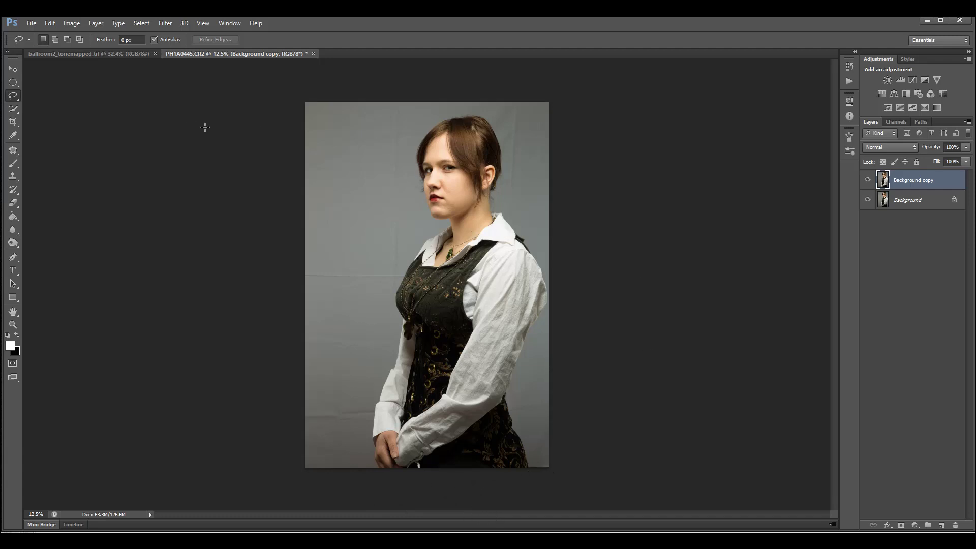
# Step: Raise the Quick Selection brush's hardness and select the grey backdrop on both sides of the woman on the copied layer
pyautogui.click(18, 110)
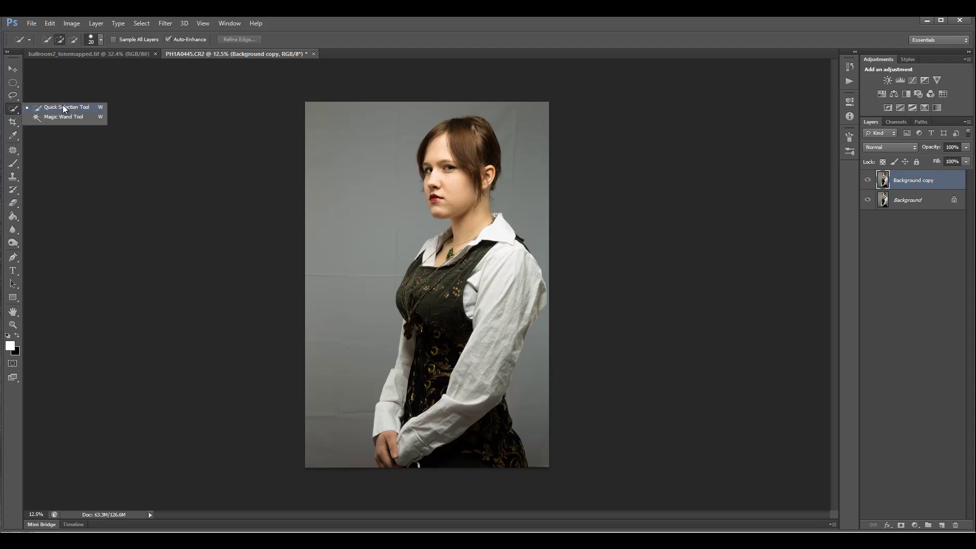
pyautogui.click(70, 107)
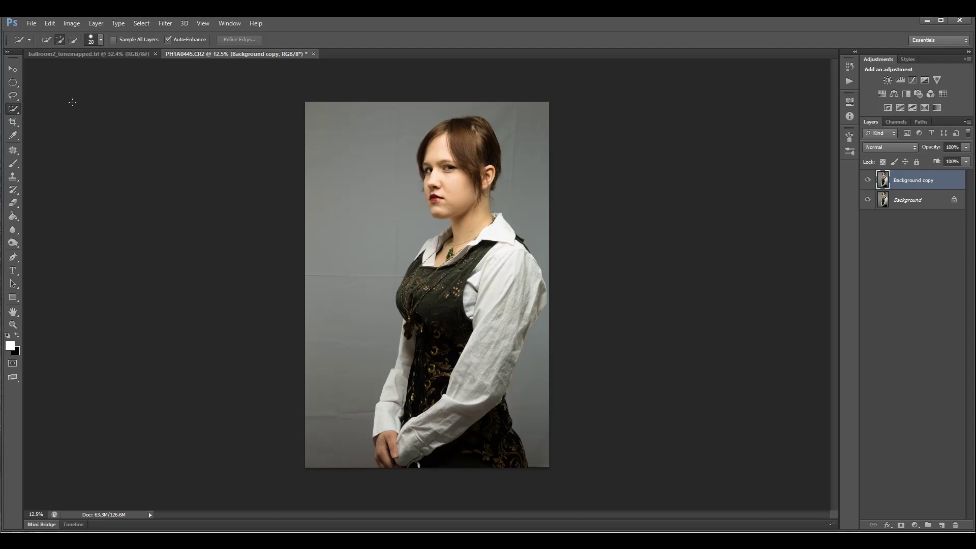
pyautogui.click(101, 40)
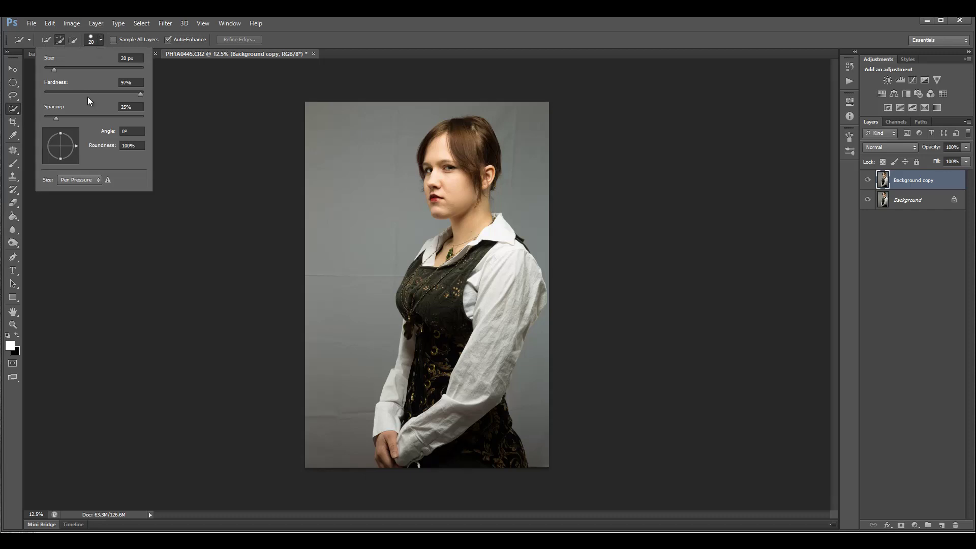
pyautogui.moveTo(141, 96); pyautogui.dragTo(151, 96)
pyautogui.click(249, 133)
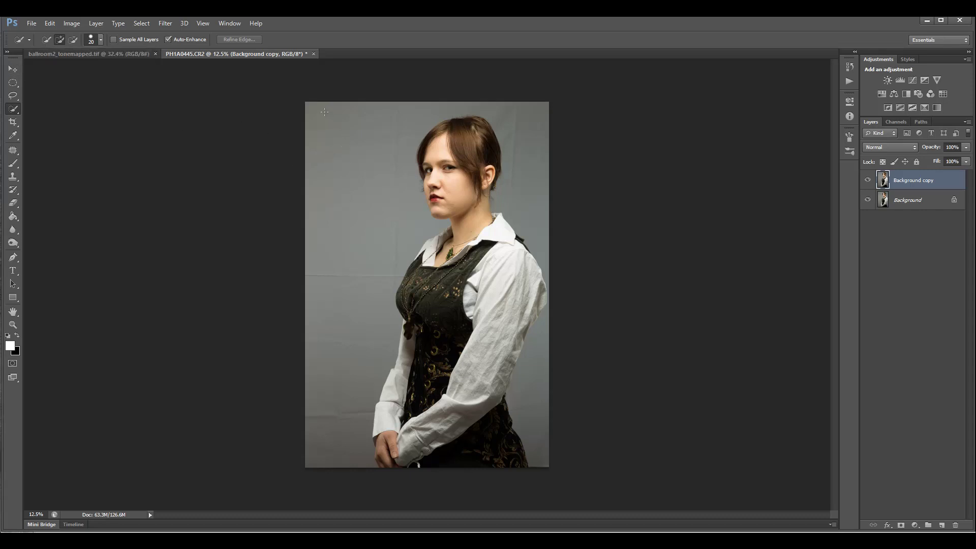
pyautogui.moveTo(353, 213)
pyautogui.mouseDown()
pyautogui.moveTo(354, 332)
pyautogui.moveTo(335, 458)
pyautogui.mouseUp()
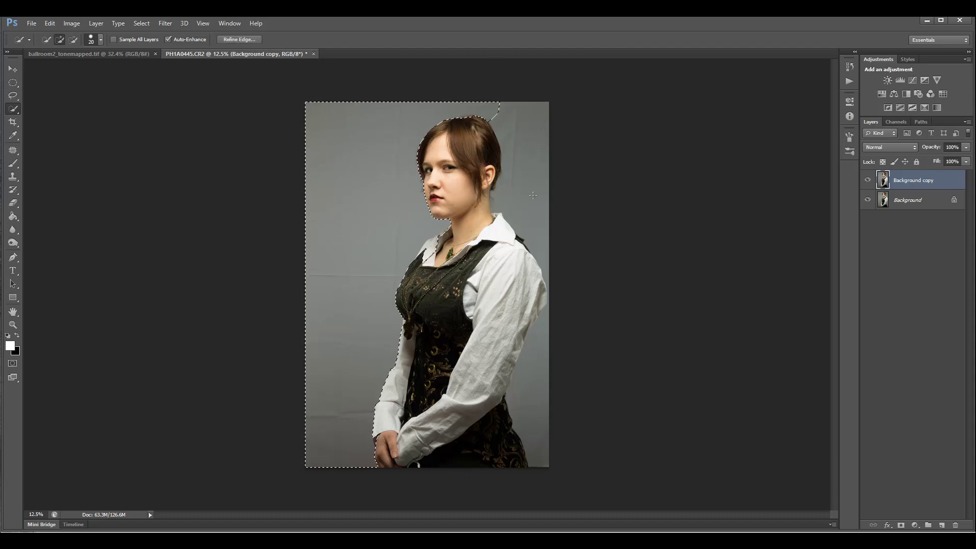
pyautogui.moveTo(533, 196); pyautogui.dragTo(539, 227)
pyautogui.moveTo(533, 403); pyautogui.dragTo(542, 459)
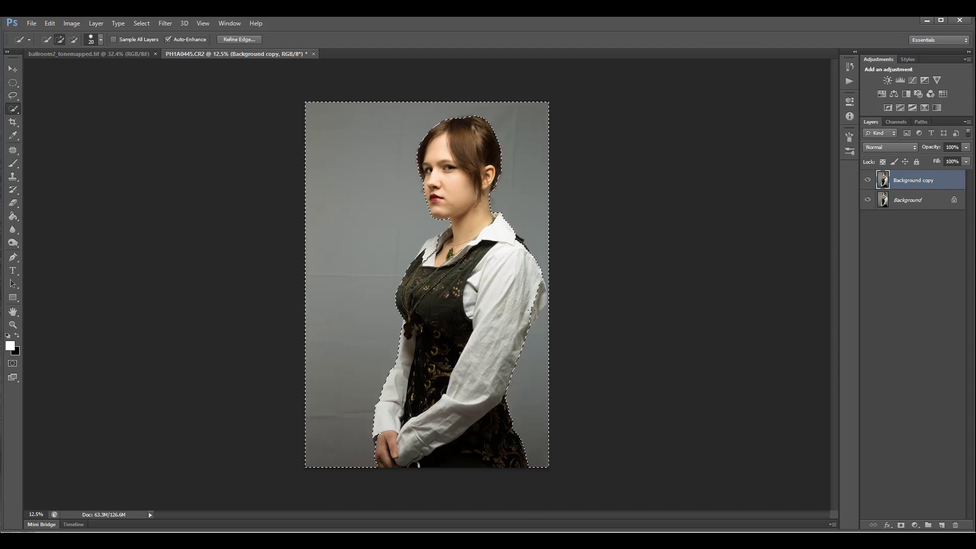
# Step: Subtract the shaded fold at the back of the white sleeve from the backdrop selection with the Quick Selection tool
pyautogui.scroll(3, 532, 308)
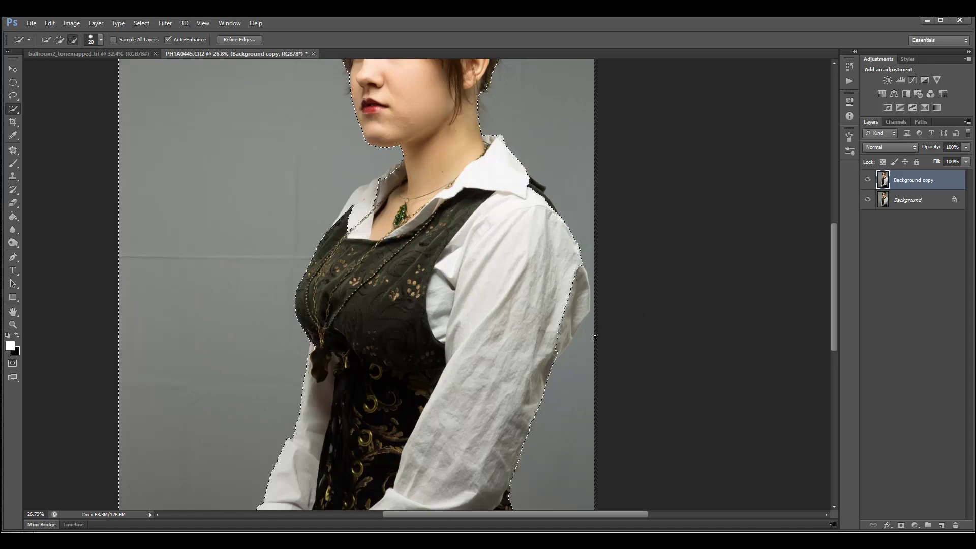
pyautogui.scroll(5, 595, 337)
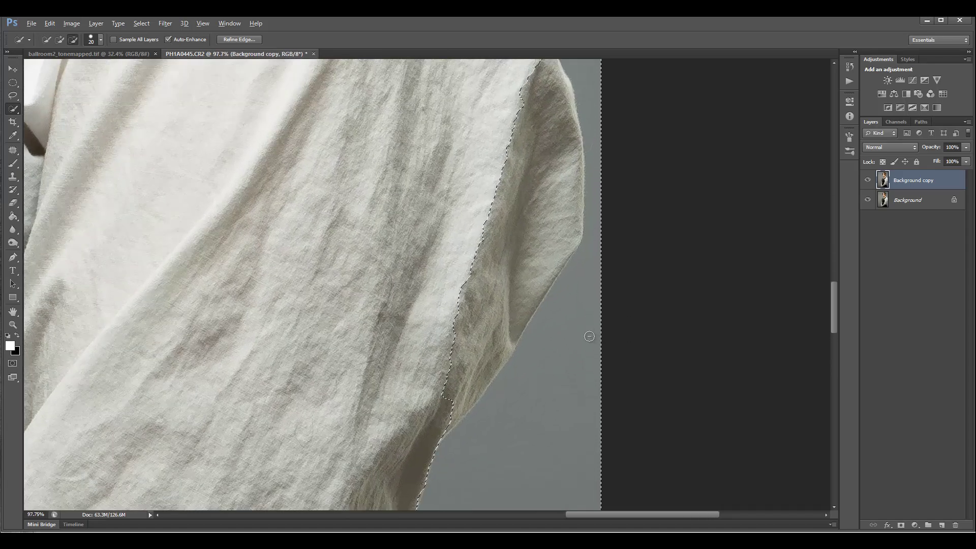
pyautogui.scroll(3, 589, 336)
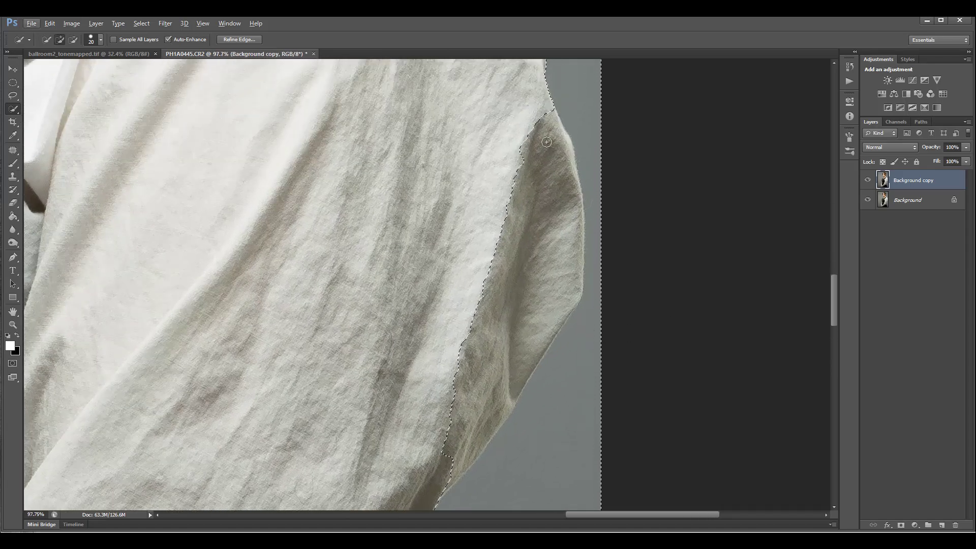
pyautogui.press('alt')
pyautogui.press('alt')
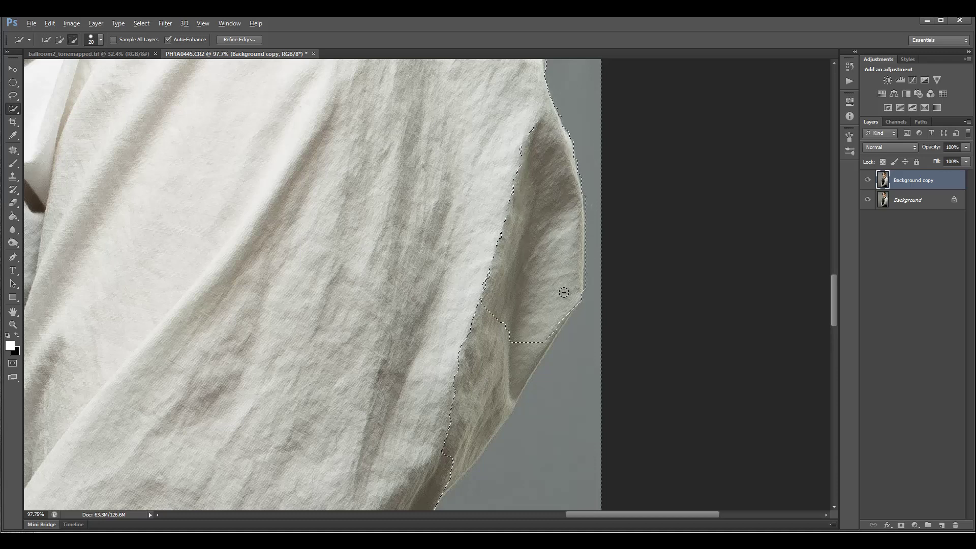
pyautogui.moveTo(563, 293); pyautogui.dragTo(442, 481)
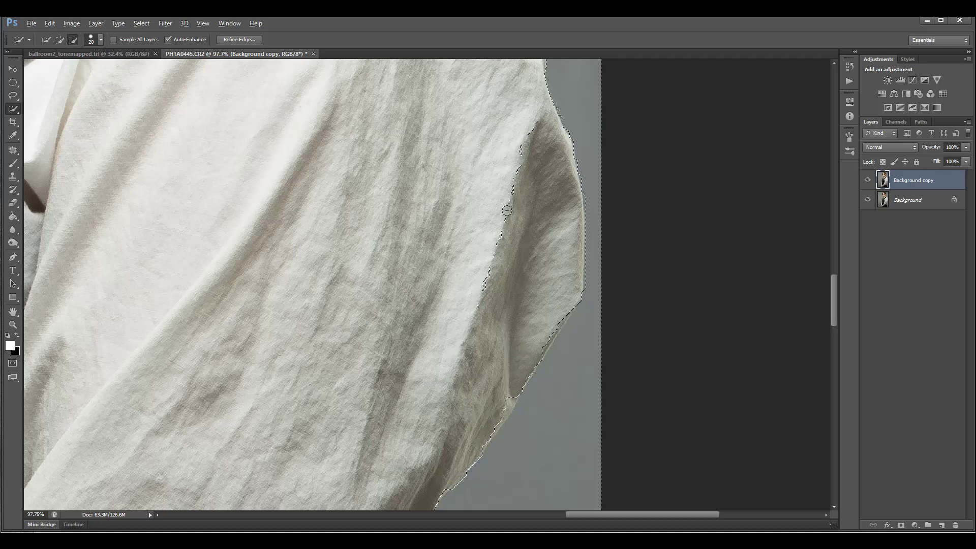
pyautogui.moveTo(526, 135); pyautogui.dragTo(518, 161)
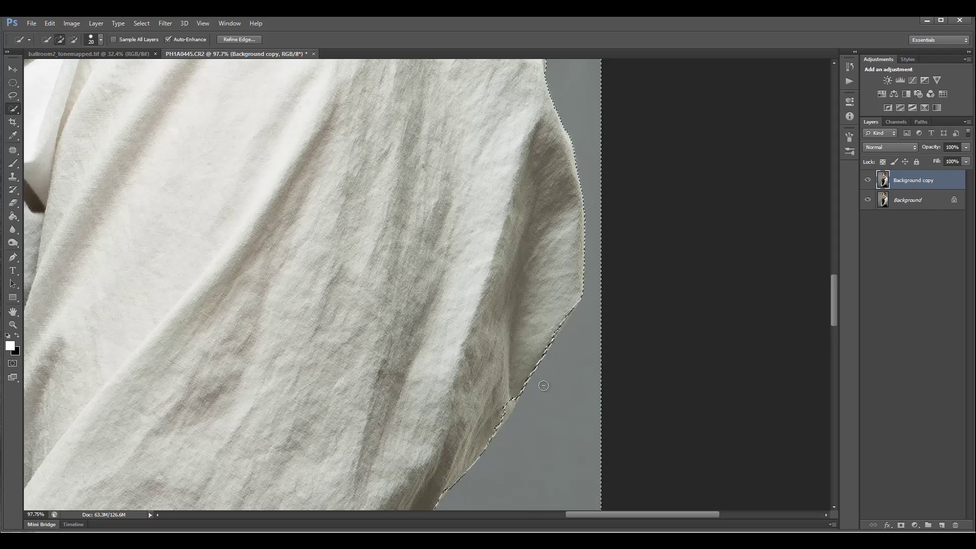
# Step: Subtract the leftover notch and fabric edge below the sleeve's bulging fold from the selection with the Lasso tool
pyautogui.scroll(5, 545, 386)
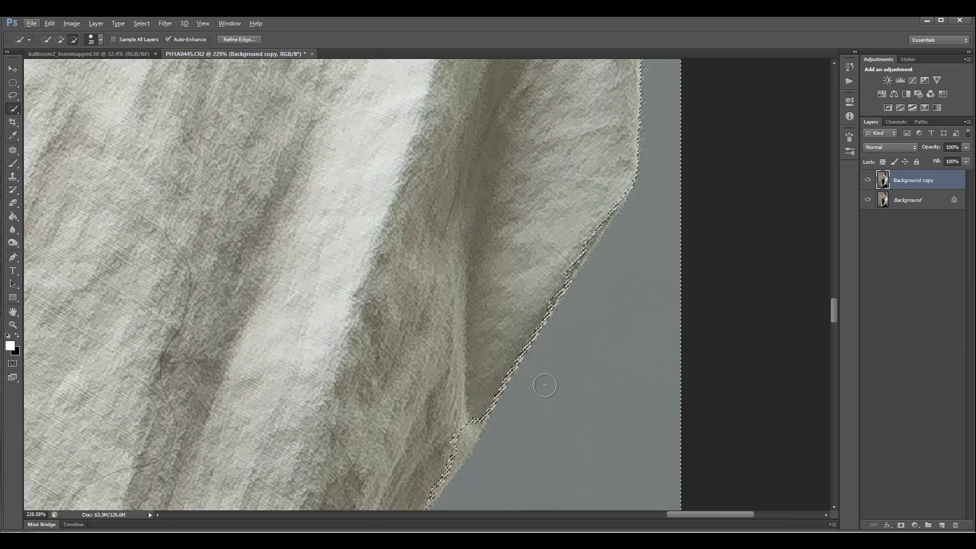
pyautogui.moveTo(538, 388)
pyautogui.mouseDown()
pyautogui.moveTo(549, 312)
pyautogui.moveTo(529, 329)
pyautogui.mouseUp()
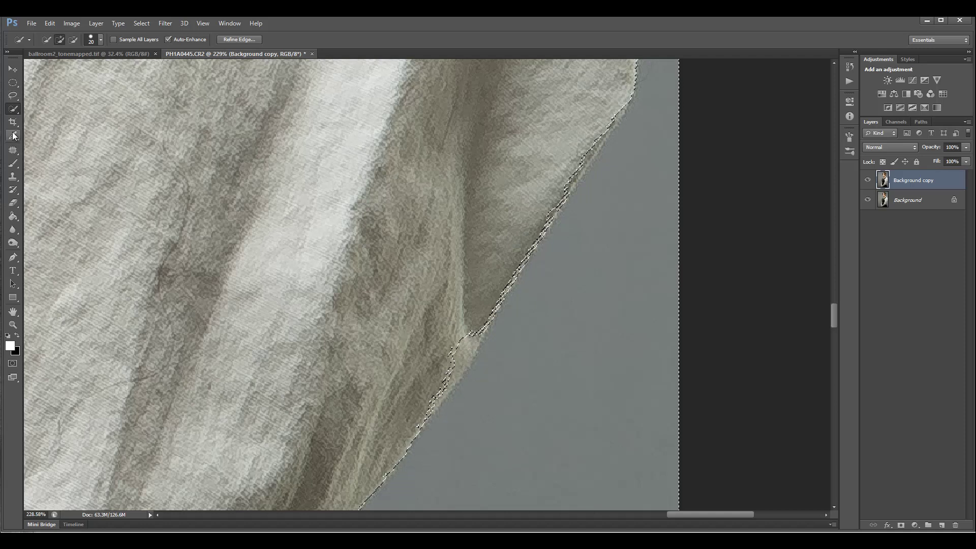
pyautogui.click(13, 95)
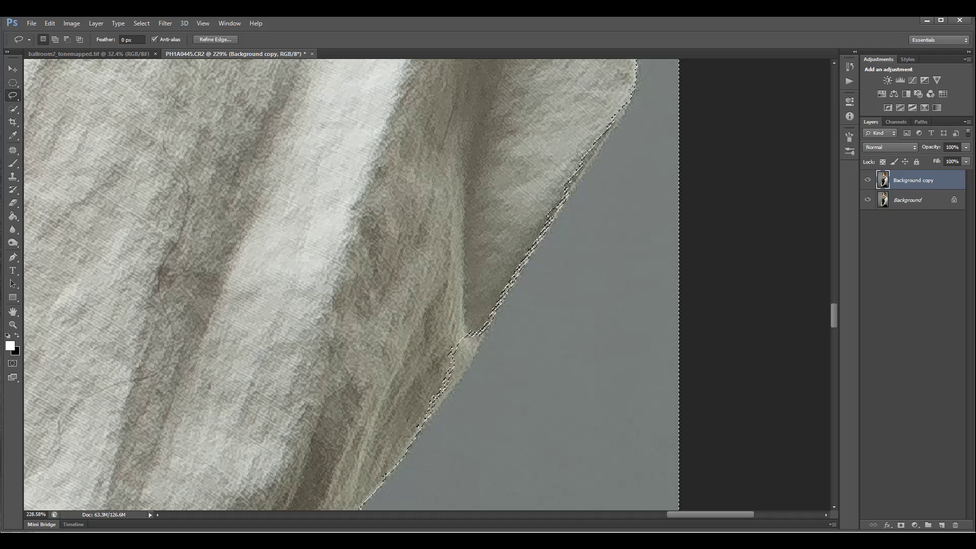
pyautogui.press('alt')
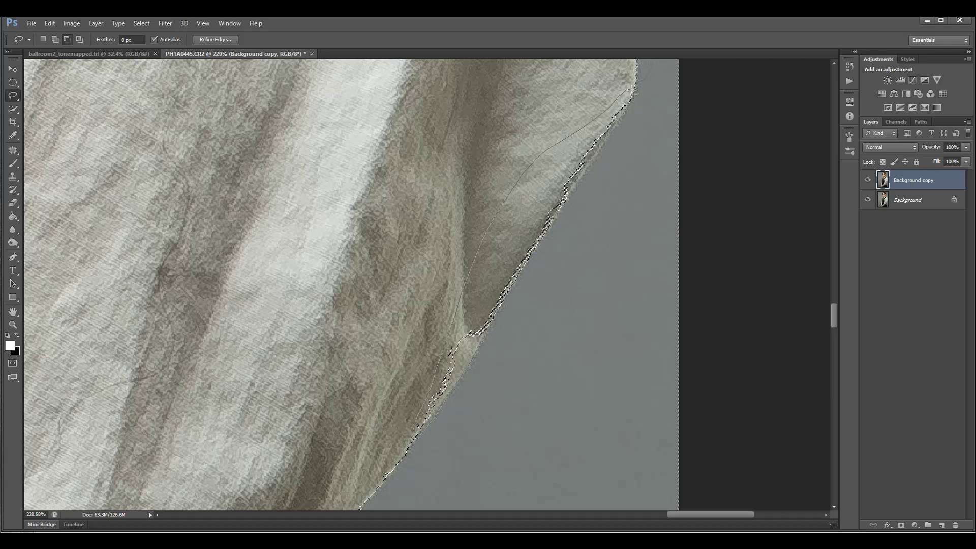
pyautogui.moveTo(631, 90); pyautogui.dragTo(635, 87)
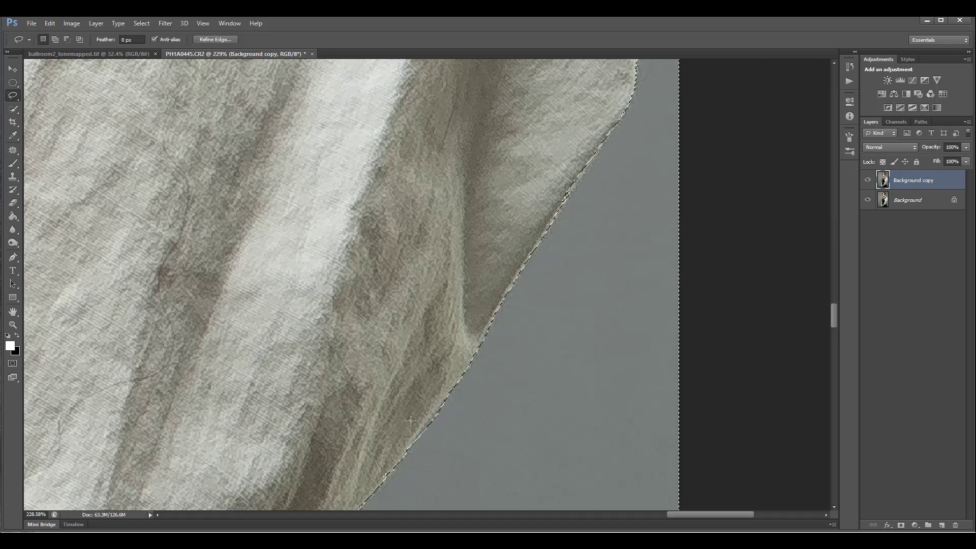
# Step: Subtract the edge of the dark hollow further down the sleeve from the selection with the Lasso tool
pyautogui.scroll(-3, 411, 421)
pyautogui.scroll(-1, 411, 421)
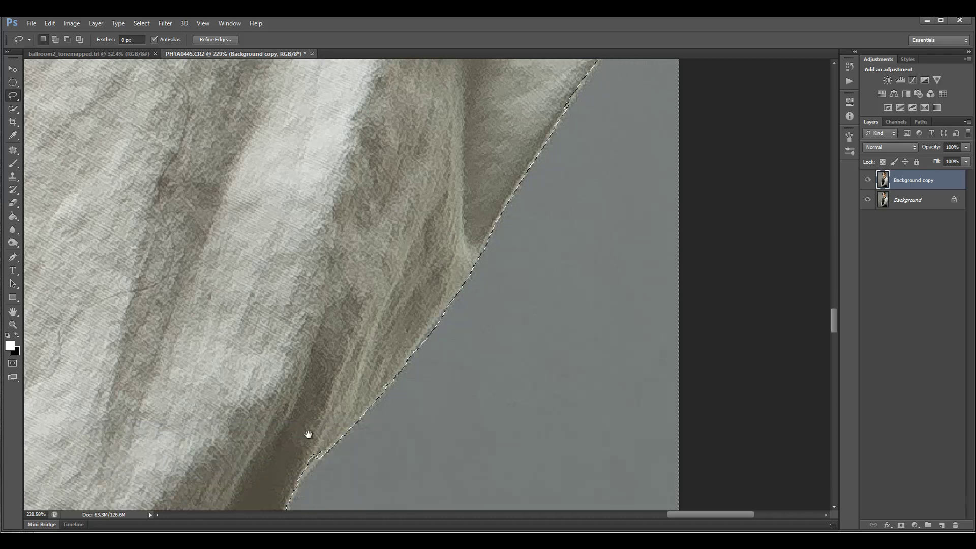
pyautogui.moveTo(307, 433)
pyautogui.mouseDown()
pyautogui.moveTo(355, 270)
pyautogui.moveTo(432, 170)
pyautogui.mouseUp()
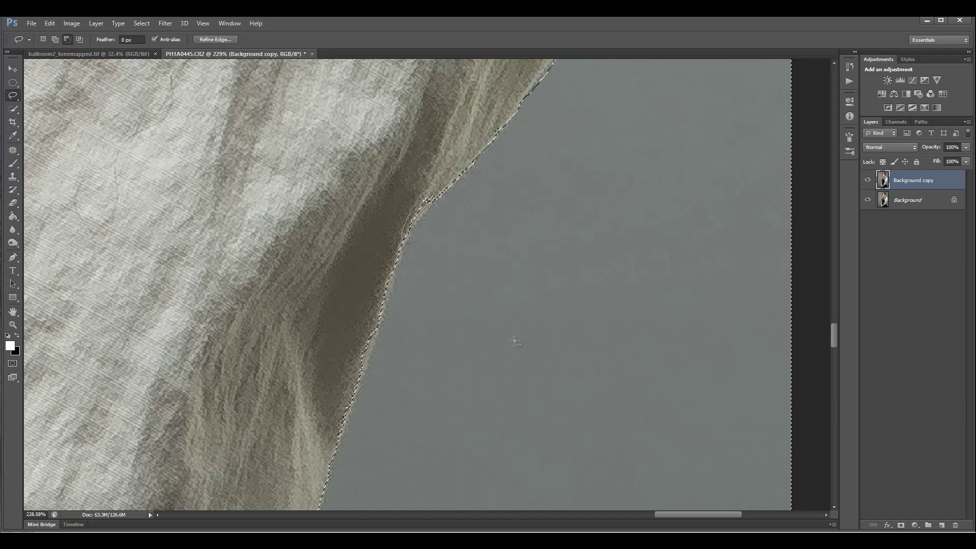
pyautogui.moveTo(514, 341); pyautogui.dragTo(407, 352)
pyautogui.moveTo(400, 399)
pyautogui.mouseDown()
pyautogui.moveTo(419, 279)
pyautogui.moveTo(439, 272)
pyautogui.mouseUp()
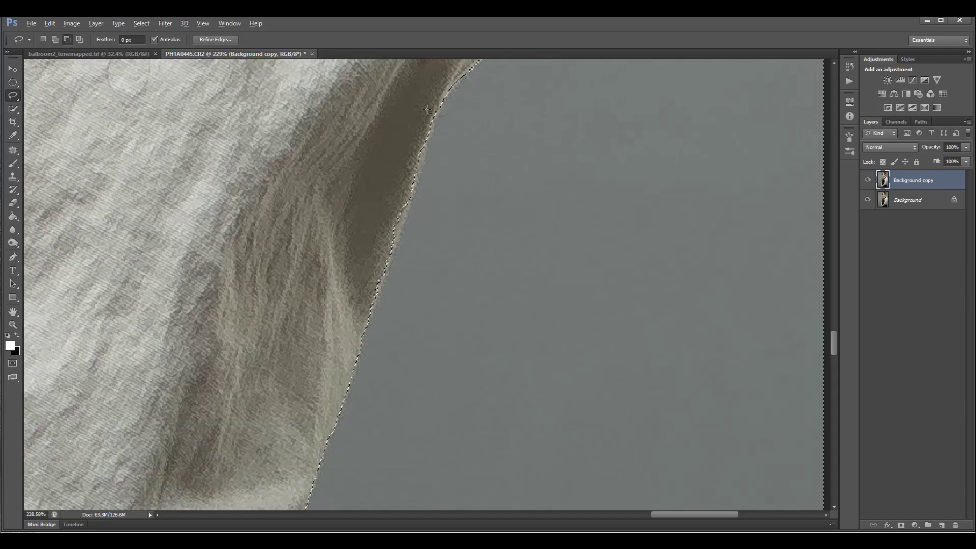
pyautogui.moveTo(426, 110); pyautogui.dragTo(366, 273)
pyautogui.moveTo(433, 98); pyautogui.dragTo(434, 100)
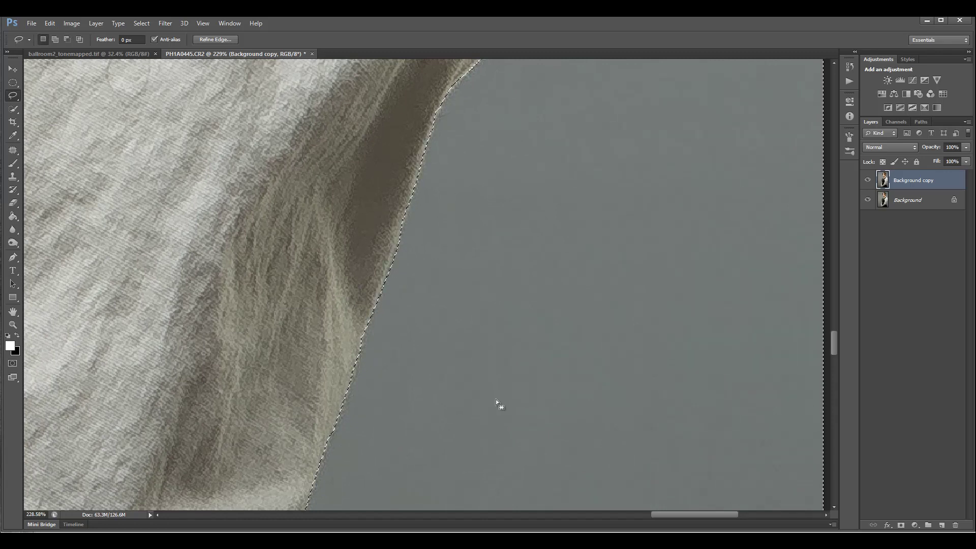
# Step: Subtract the small fabric notch below the dark hollow from the selection by lassoing along the sleeve's outer edge
pyautogui.moveTo(448, 376); pyautogui.dragTo(507, 190)
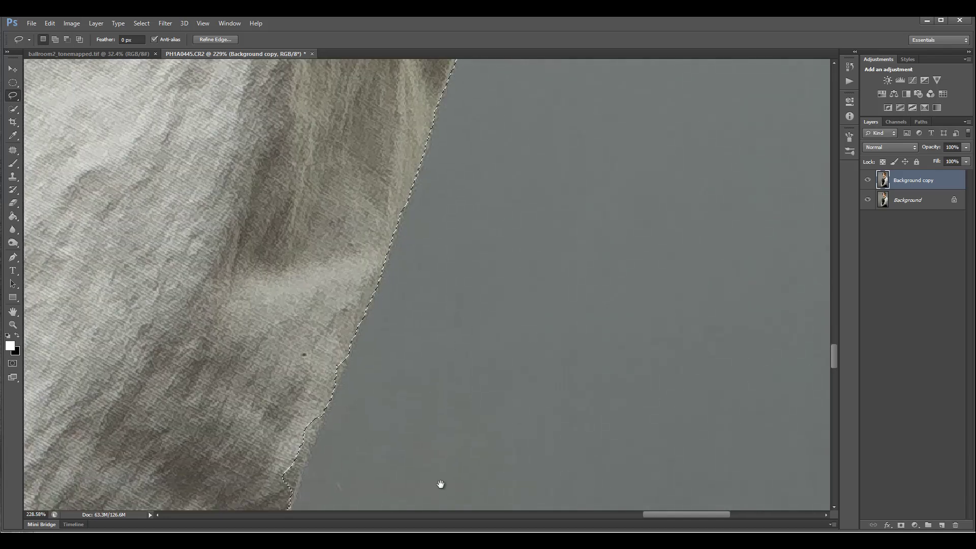
pyautogui.moveTo(456, 462); pyautogui.dragTo(537, 257)
pyautogui.press('alt')
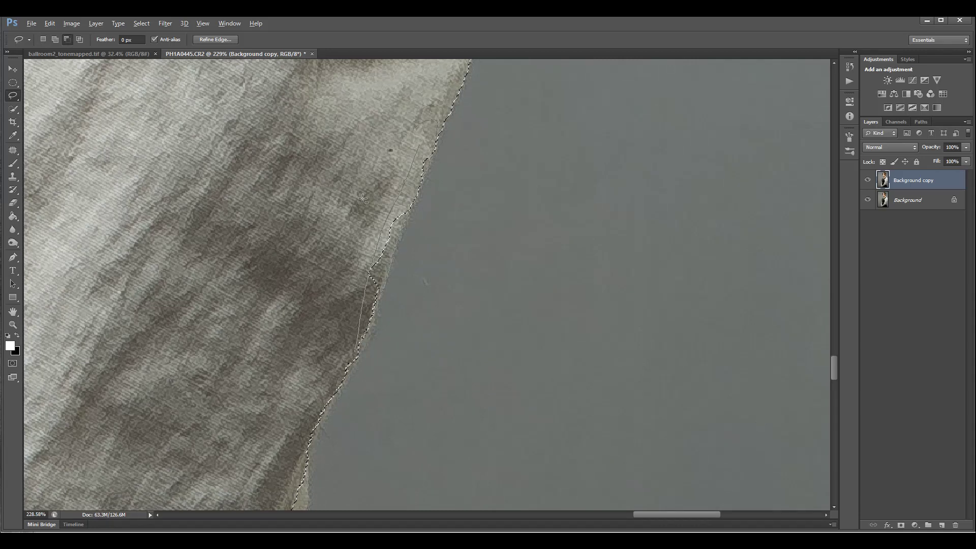
pyautogui.moveTo(363, 198); pyautogui.dragTo(362, 203)
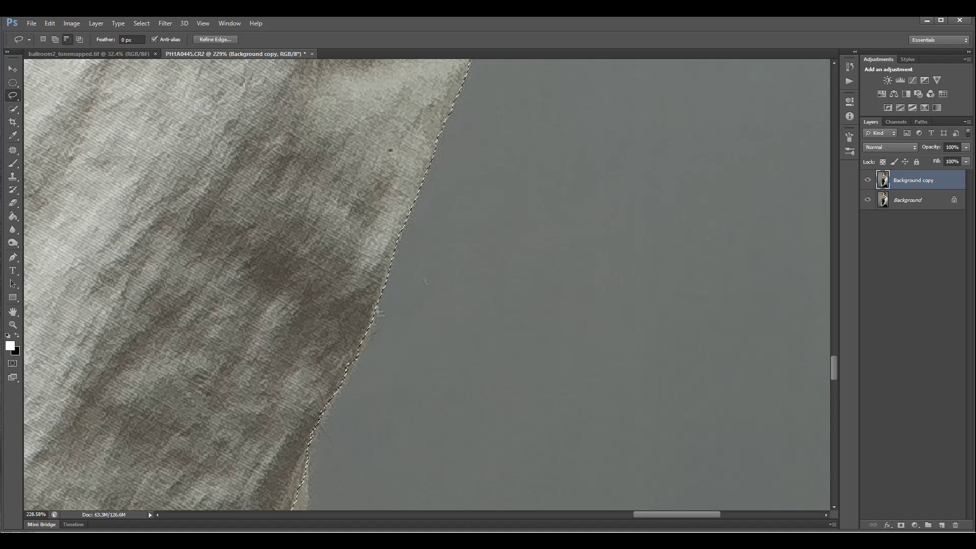
# Step: Subtract the narrow lower sleeve fold from the selection with the Quick Selection tool, and return to the Lasso tool
pyautogui.scroll(-3, 421, 413)
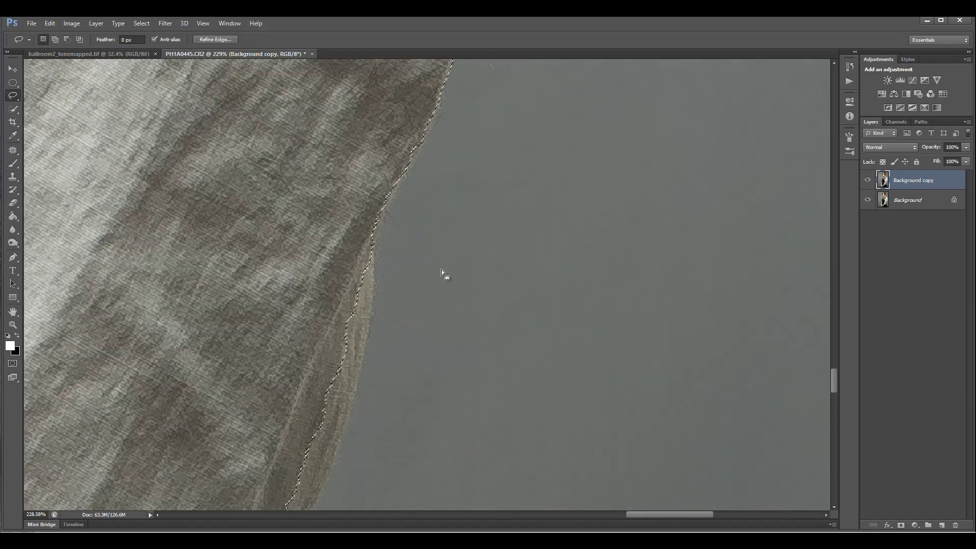
pyautogui.moveTo(449, 394); pyautogui.dragTo(480, 288)
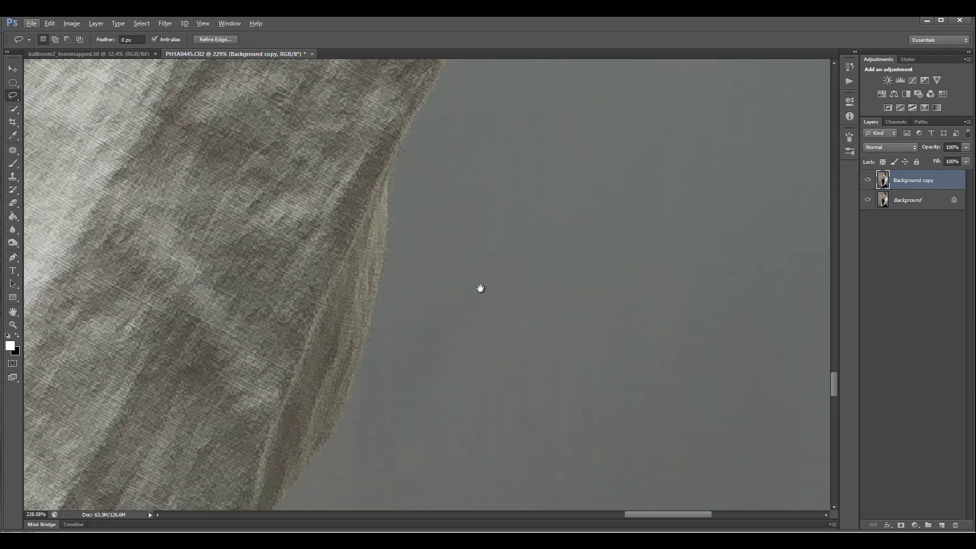
pyautogui.moveTo(355, 265); pyautogui.dragTo(662, 307)
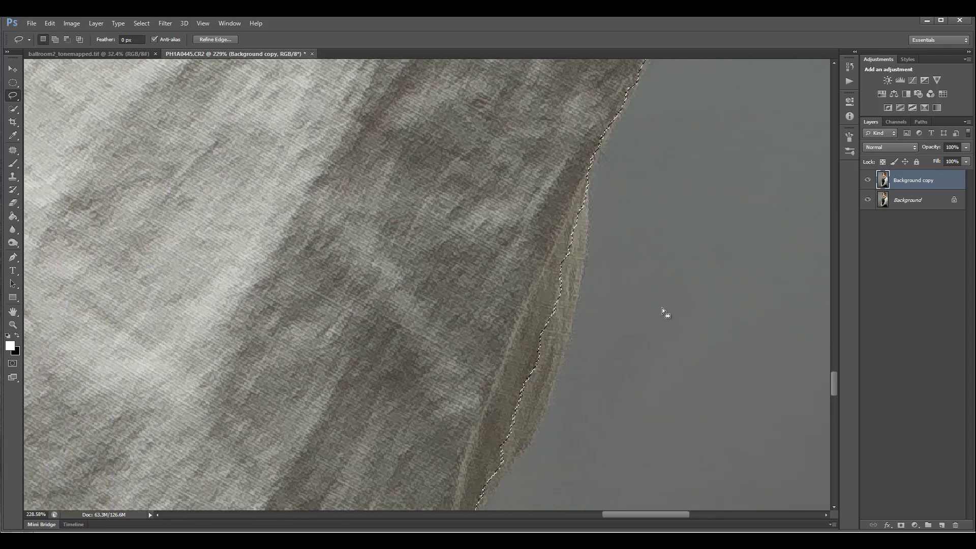
pyautogui.click(13, 109)
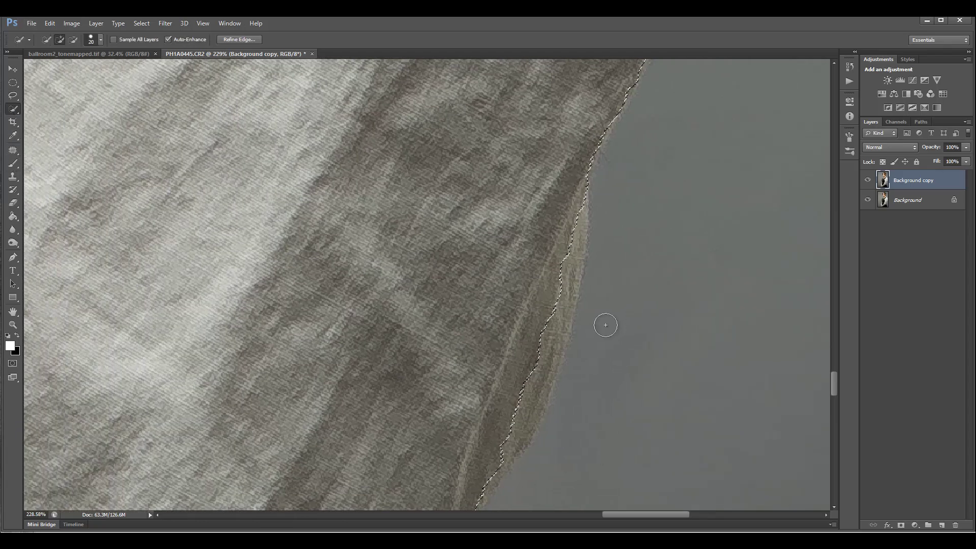
pyautogui.press('alt')
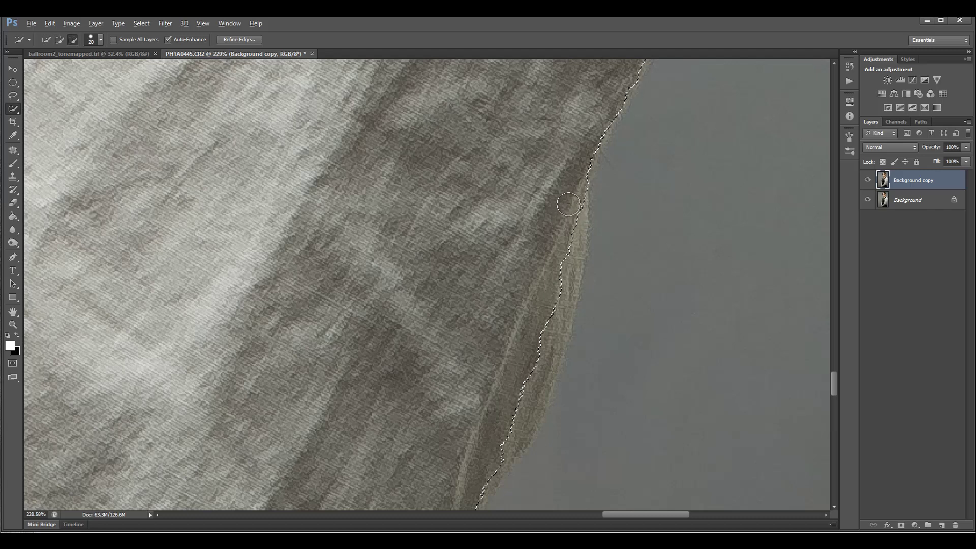
pyautogui.moveTo(569, 204)
pyautogui.mouseDown()
pyautogui.moveTo(564, 255)
pyautogui.moveTo(524, 399)
pyautogui.moveTo(468, 498)
pyautogui.mouseUp()
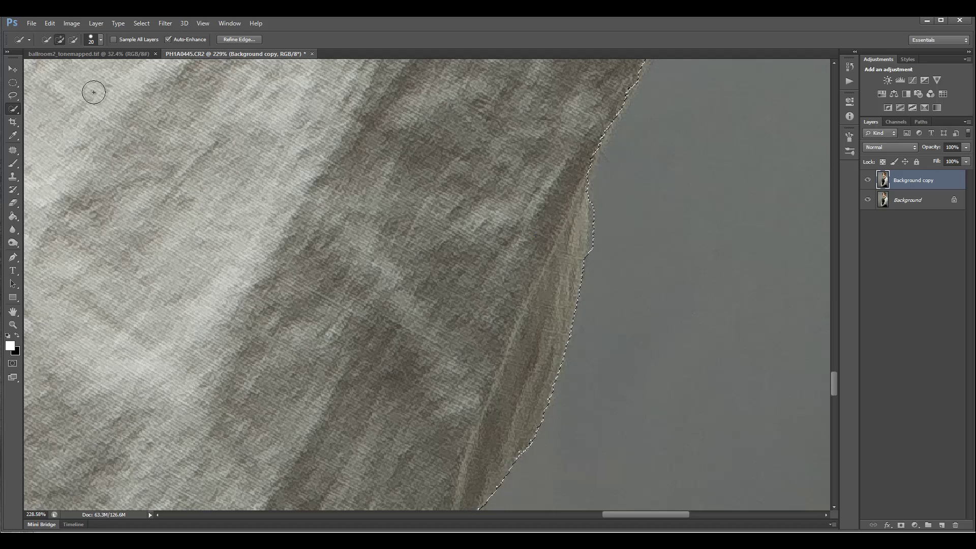
pyautogui.click(12, 95)
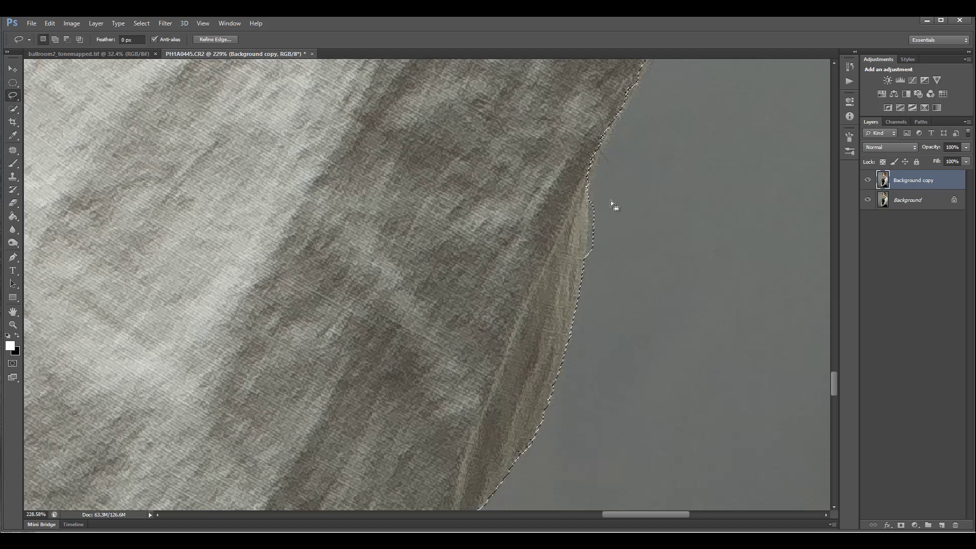
# Step: Using the Lasso tool, add the backdrop sliver beside the lower sleeve fold to the selection and subtract the fabric edge just above it
pyautogui.press('alt')
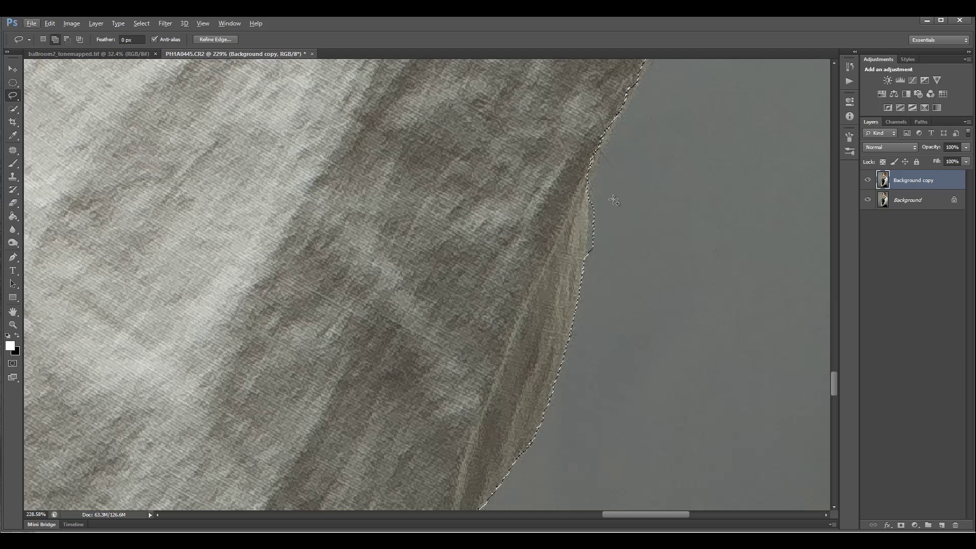
pyautogui.moveTo(613, 198); pyautogui.dragTo(612, 280)
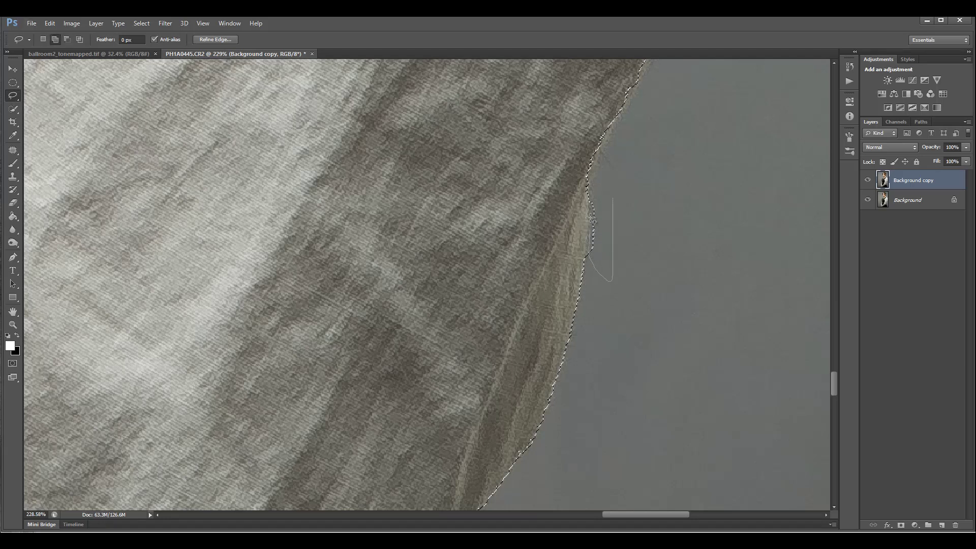
pyautogui.moveTo(614, 201); pyautogui.dragTo(614, 201)
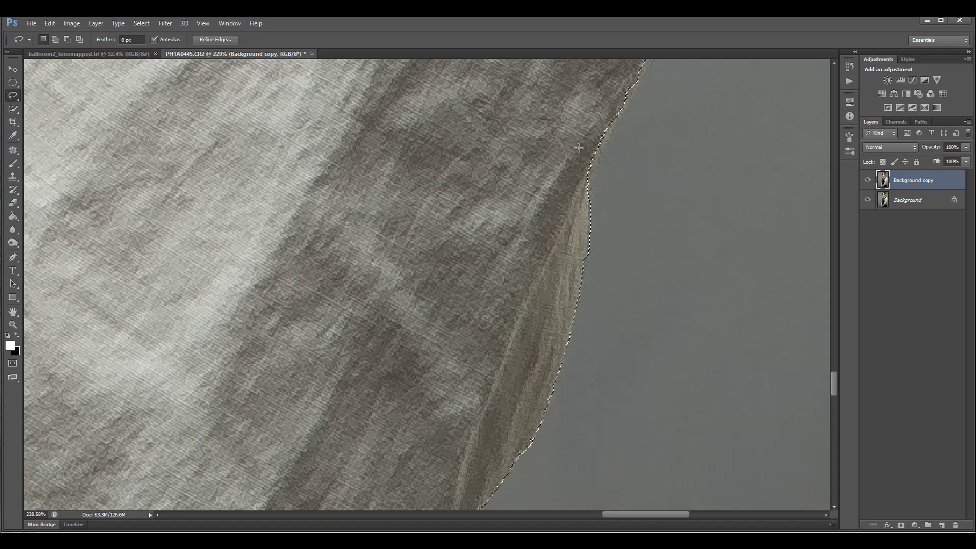
pyautogui.moveTo(710, 132); pyautogui.dragTo(594, 214)
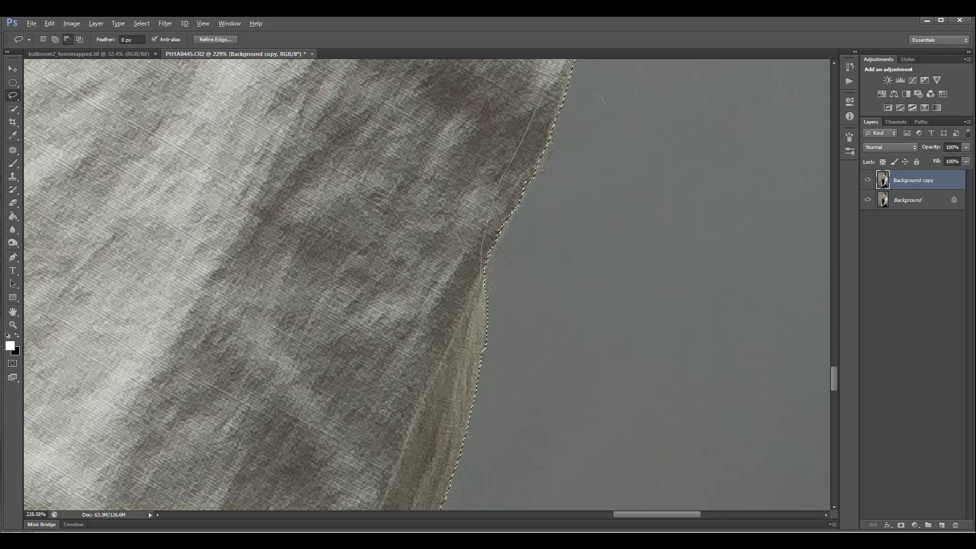
pyautogui.moveTo(545, 109); pyautogui.dragTo(544, 110)
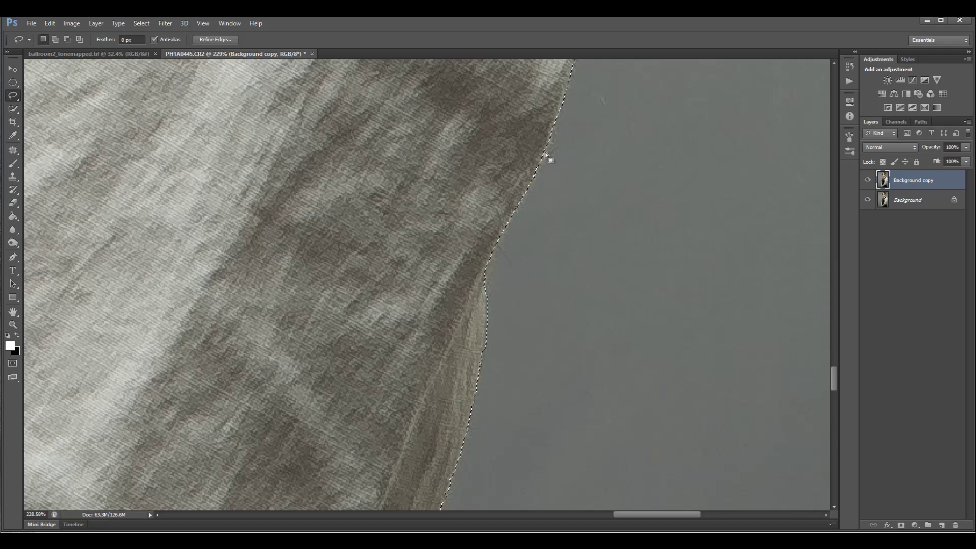
# Step: Subtract the shadowed inner lining of the shirt cuff beside the hand from the selection with the Lasso tool
pyautogui.moveTo(553, 355); pyautogui.dragTo(562, 168)
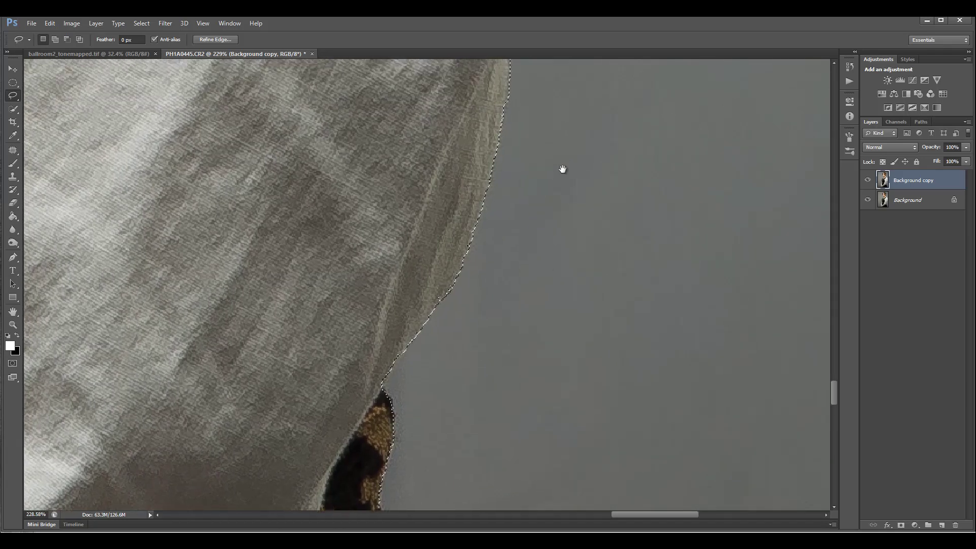
pyautogui.moveTo(536, 437); pyautogui.dragTo(565, 229)
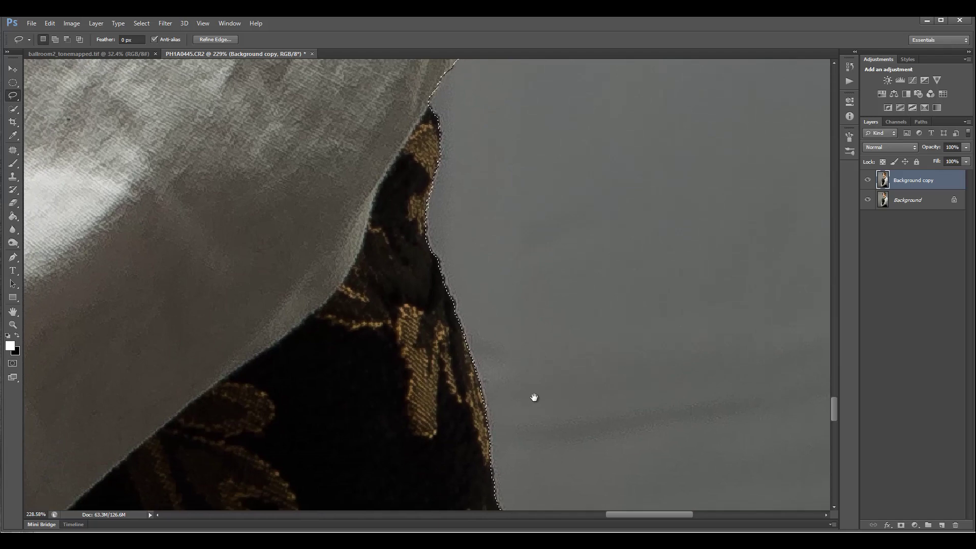
pyautogui.moveTo(533, 396); pyautogui.dragTo(618, 178)
pyautogui.moveTo(399, 262); pyautogui.dragTo(584, 274)
pyautogui.moveTo(577, 355); pyautogui.dragTo(762, 322)
pyautogui.moveTo(346, 343); pyautogui.dragTo(806, 331)
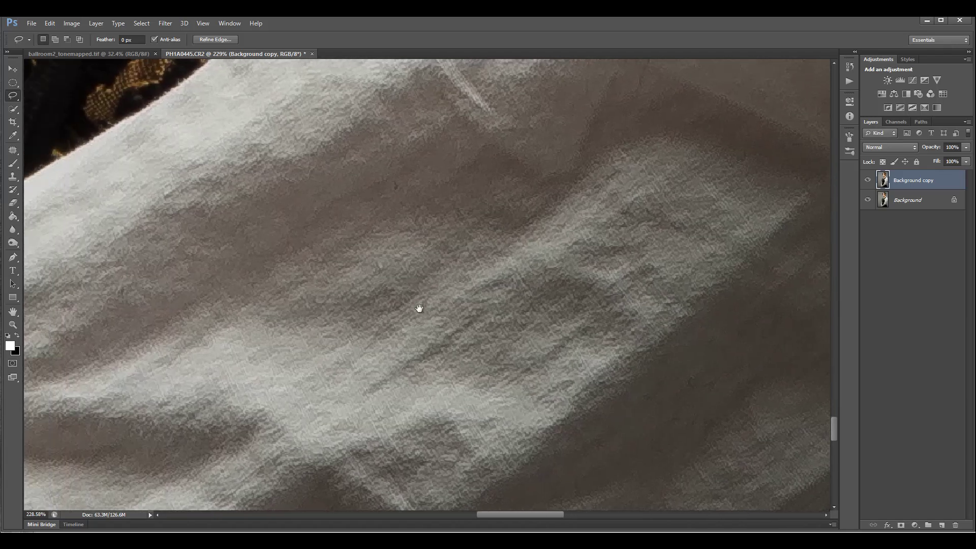
pyautogui.moveTo(312, 322); pyautogui.dragTo(806, 314)
pyautogui.moveTo(294, 480); pyautogui.dragTo(658, 191)
pyautogui.moveTo(207, 389); pyautogui.dragTo(298, 312)
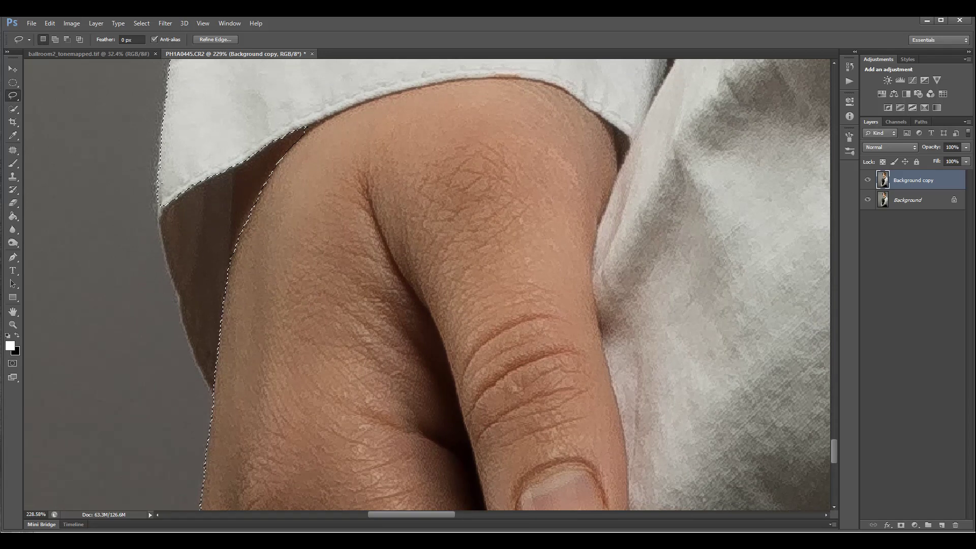
pyautogui.press('alt')
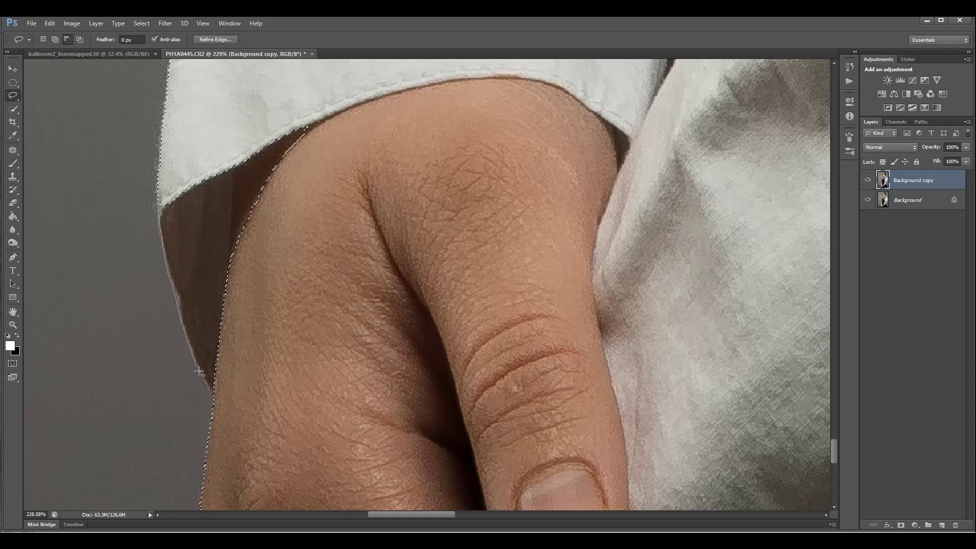
pyautogui.moveTo(386, 84)
pyautogui.mouseDown()
pyautogui.moveTo(269, 92)
pyautogui.moveTo(212, 133)
pyautogui.mouseUp()
pyautogui.moveTo(173, 184); pyautogui.dragTo(175, 186)
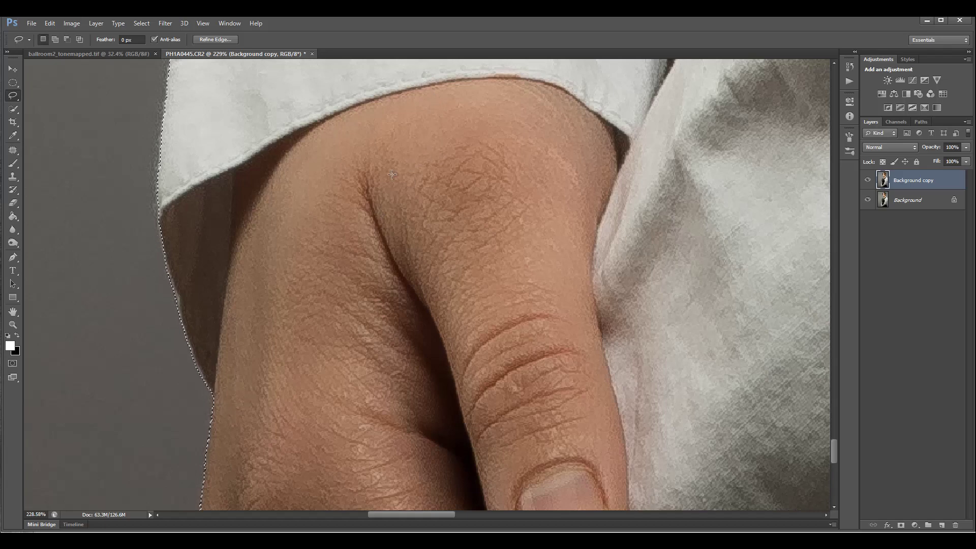
# Step: Lasso the strip of white sleeve beside the upper part of the gold pendant to subtract it from the selection
pyautogui.moveTo(377, 155); pyautogui.dragTo(399, 475)
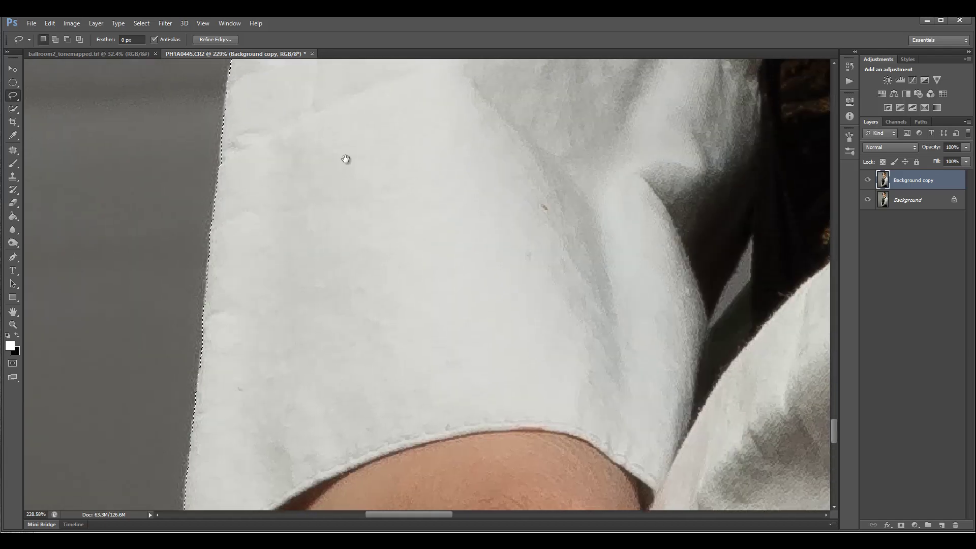
pyautogui.moveTo(344, 159); pyautogui.dragTo(347, 375)
pyautogui.moveTo(382, 150); pyautogui.dragTo(355, 366)
pyautogui.moveTo(481, 152); pyautogui.dragTo(427, 334)
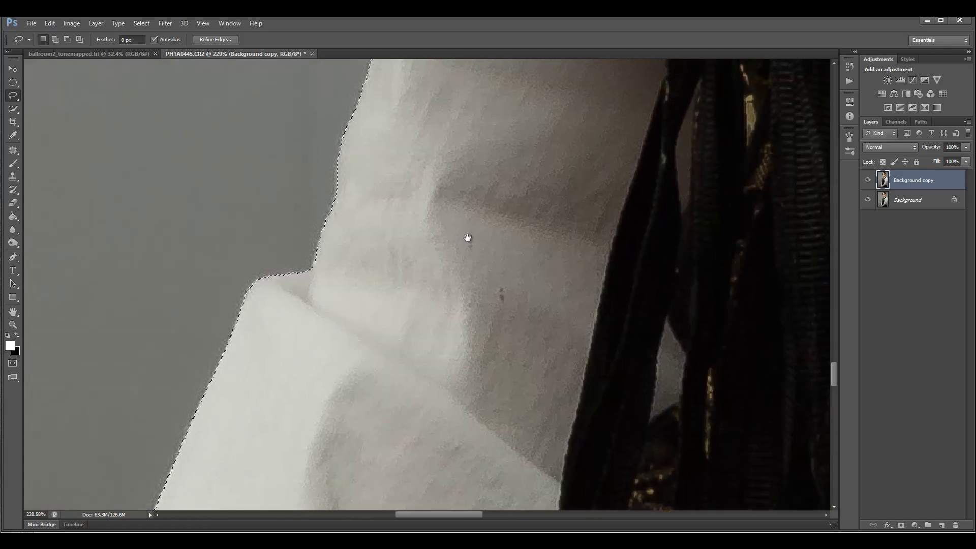
pyautogui.moveTo(466, 237); pyautogui.dragTo(380, 450)
pyautogui.moveTo(413, 148); pyautogui.dragTo(388, 447)
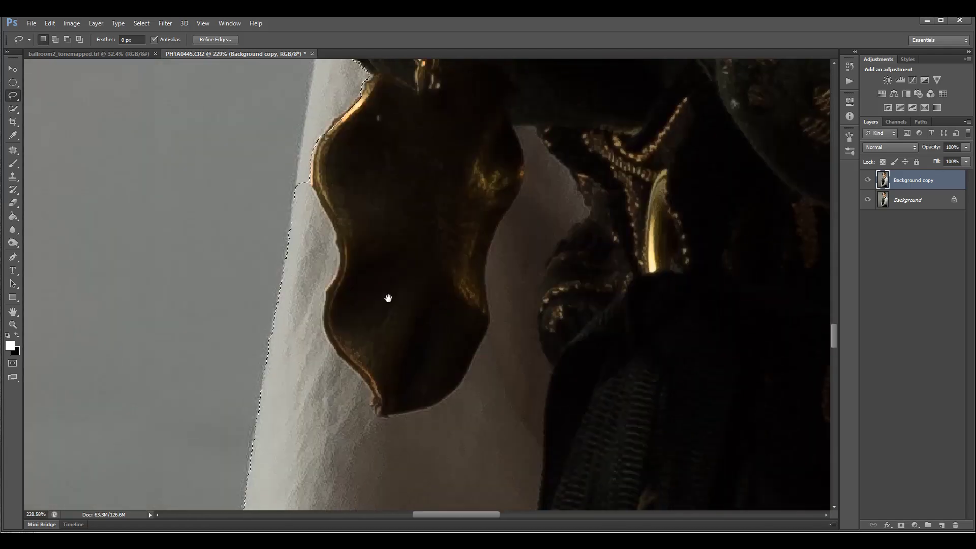
pyautogui.moveTo(430, 152); pyautogui.dragTo(442, 299)
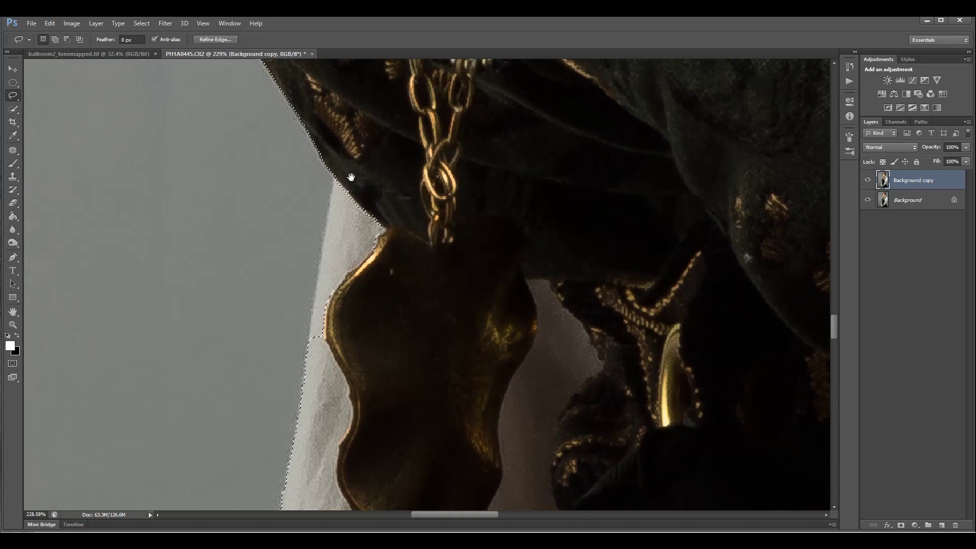
pyautogui.press('alt')
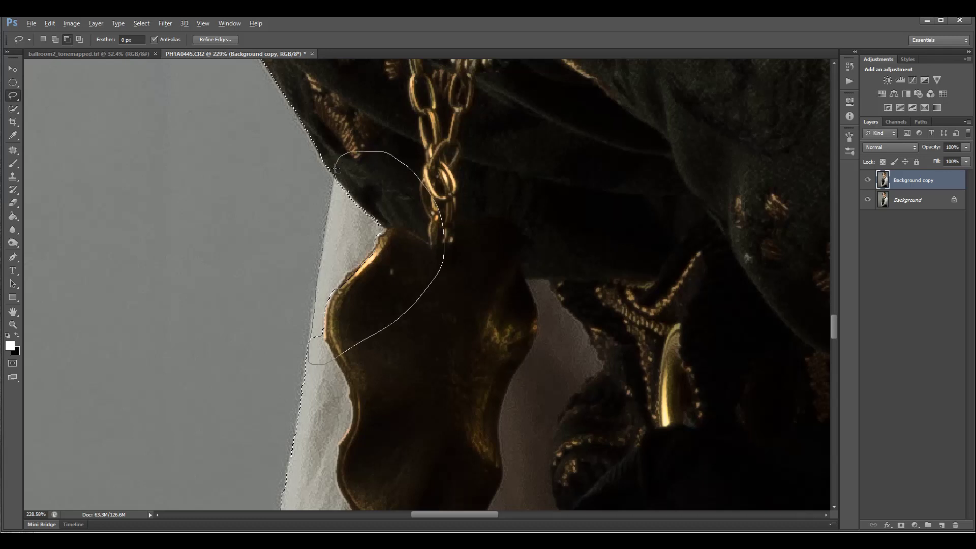
pyautogui.moveTo(335, 170); pyautogui.dragTo(335, 170)
# Step: Subtract the white shirt shoulder and open collar above the green garment from the selection with the Quick Selection tool
pyautogui.moveTo(384, 128); pyautogui.dragTo(487, 242)
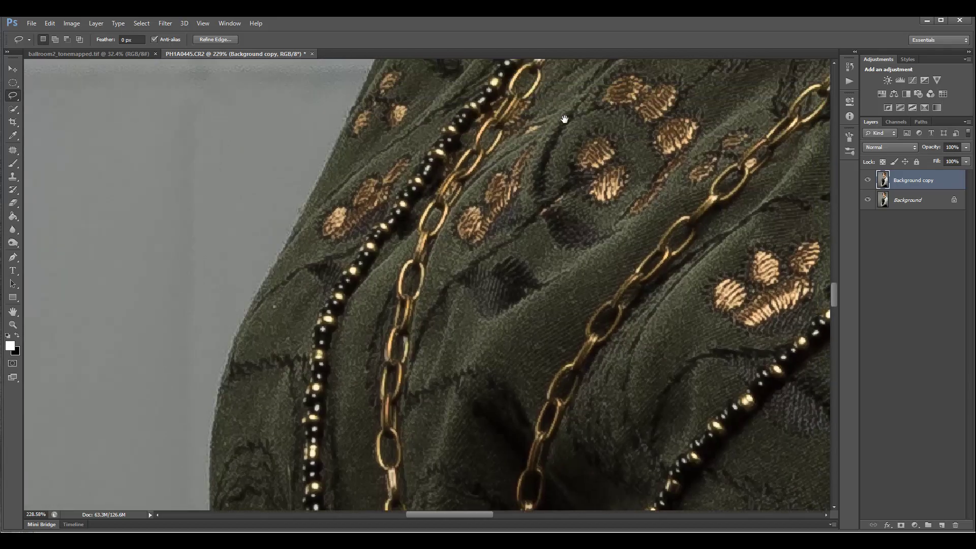
pyautogui.moveTo(597, 122); pyautogui.dragTo(431, 320)
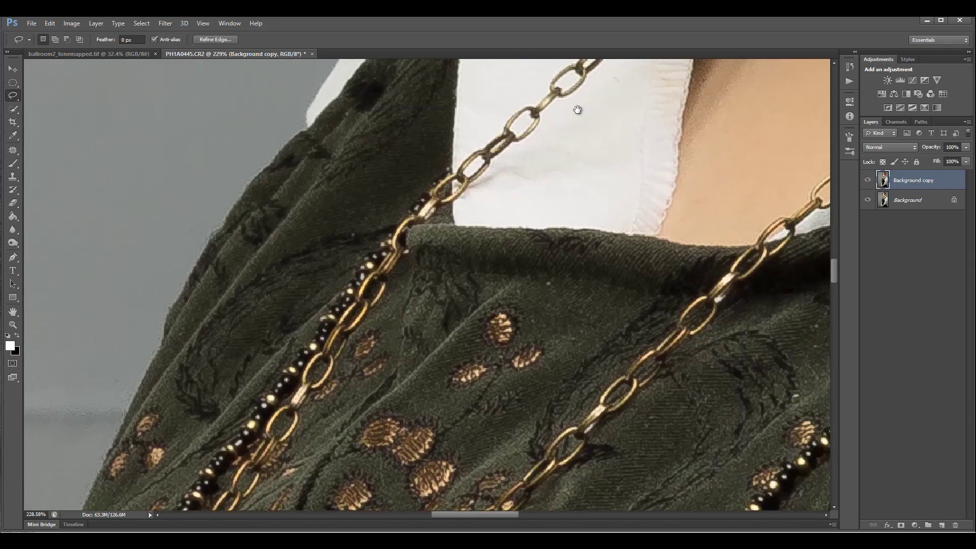
pyautogui.moveTo(579, 130); pyautogui.dragTo(499, 364)
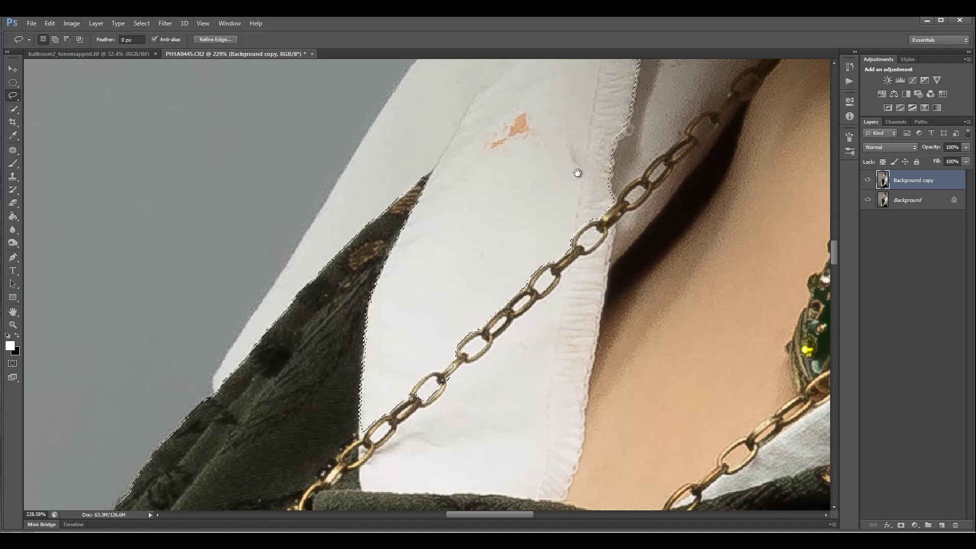
pyautogui.moveTo(574, 170); pyautogui.dragTo(516, 222)
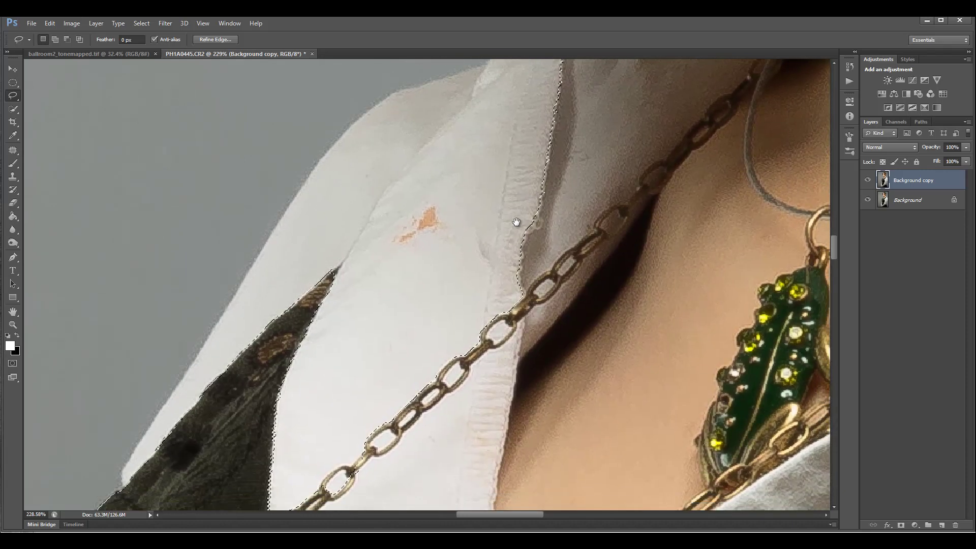
pyautogui.scroll(-2, 508, 219)
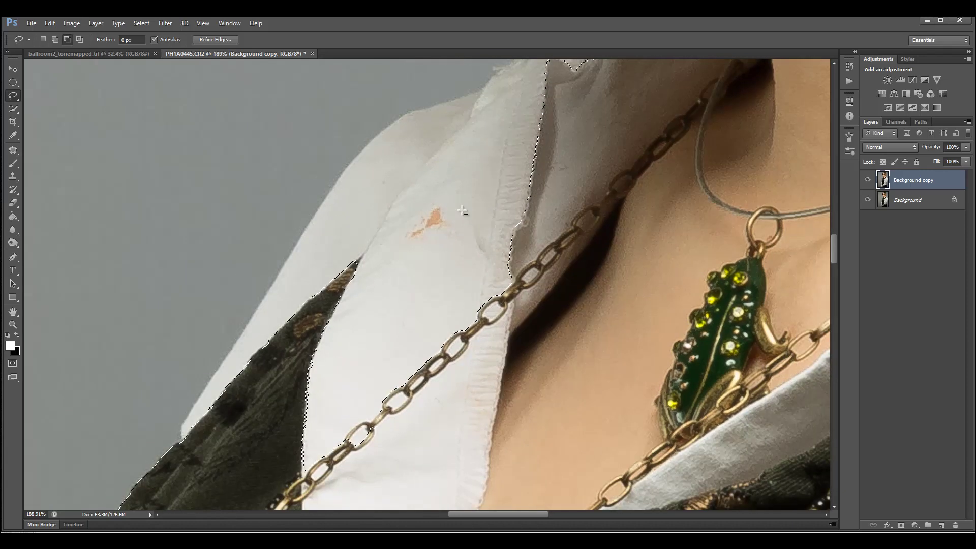
pyautogui.moveTo(552, 179); pyautogui.dragTo(544, 198)
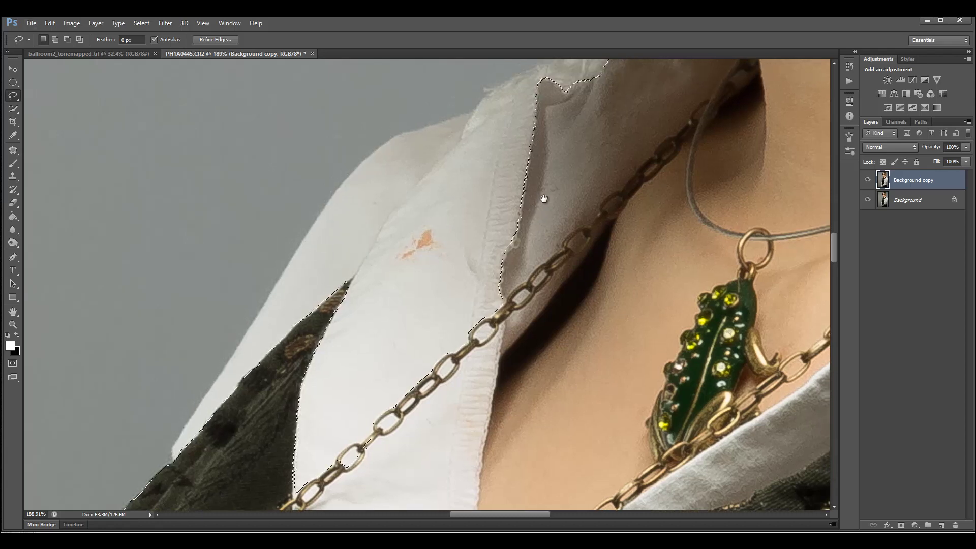
pyautogui.click(14, 109)
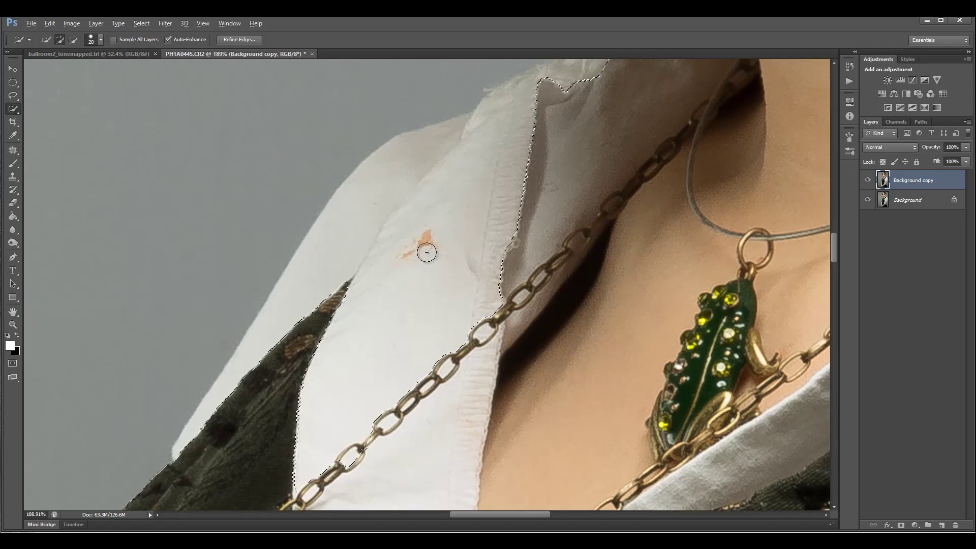
pyautogui.press('alt')
pyautogui.moveTo(304, 472)
pyautogui.mouseDown()
pyautogui.moveTo(467, 234)
pyautogui.moveTo(493, 333)
pyautogui.moveTo(475, 336)
pyautogui.moveTo(298, 486)
pyautogui.moveTo(380, 427)
pyautogui.moveTo(416, 386)
pyautogui.moveTo(349, 470)
pyautogui.moveTo(508, 277)
pyautogui.moveTo(533, 204)
pyautogui.moveTo(535, 126)
pyautogui.moveTo(505, 258)
pyautogui.moveTo(537, 161)
pyautogui.moveTo(401, 276)
pyautogui.moveTo(346, 294)
pyautogui.moveTo(304, 349)
pyautogui.moveTo(290, 394)
pyautogui.moveTo(330, 344)
pyautogui.mouseUp()
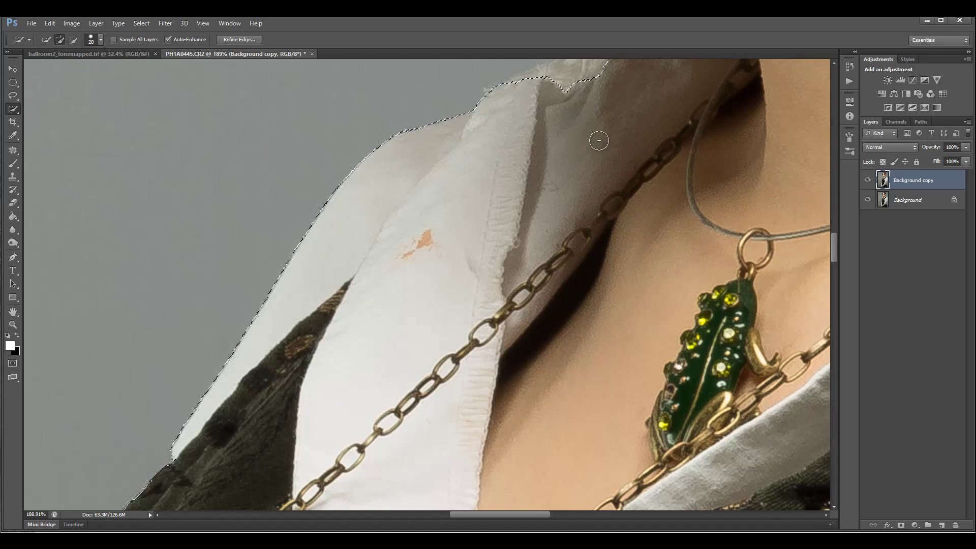
# Step: Subtract the frayed collar edge running up to the neck from the selection with the Quick Selection tool
pyautogui.moveTo(612, 167); pyautogui.dragTo(519, 310)
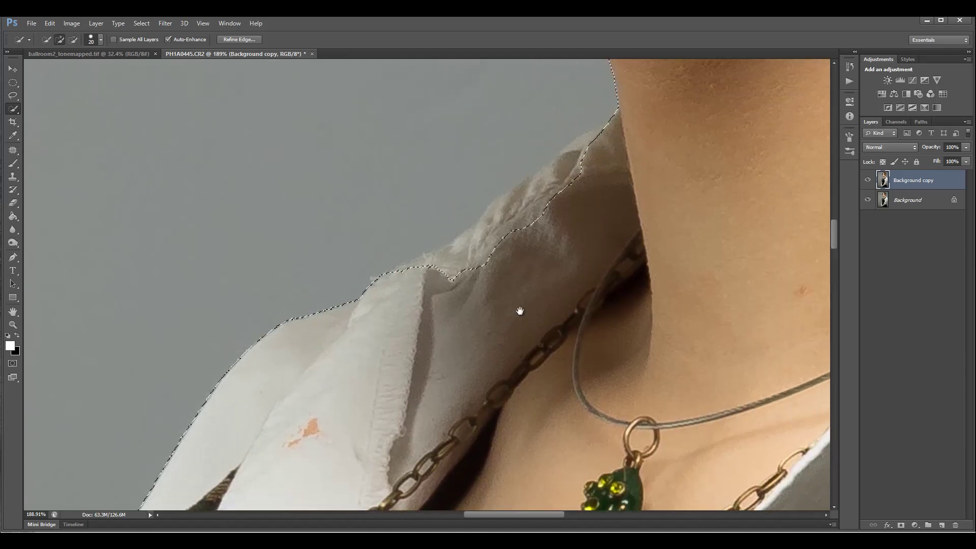
pyautogui.moveTo(589, 147)
pyautogui.mouseDown()
pyautogui.moveTo(548, 204)
pyautogui.moveTo(475, 255)
pyautogui.moveTo(423, 273)
pyautogui.mouseUp()
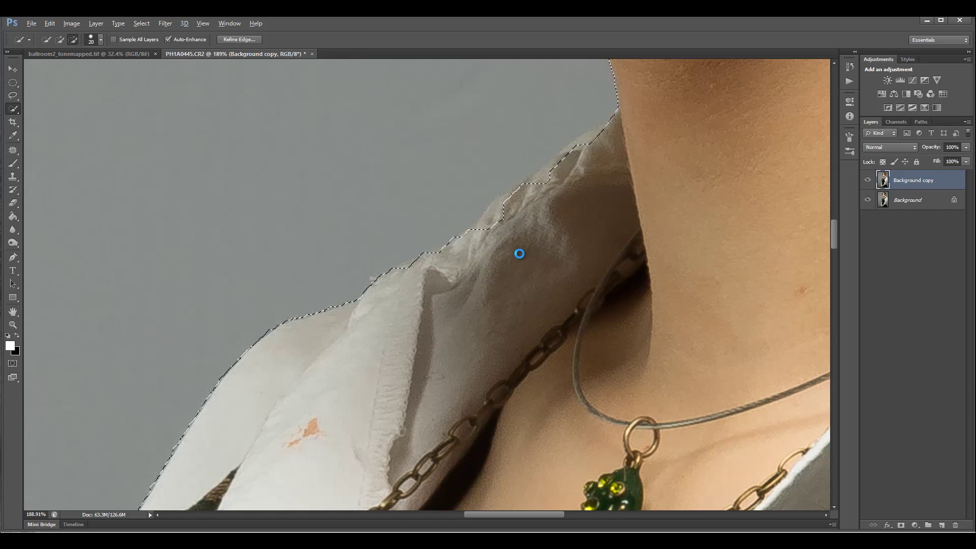
pyautogui.keyDown('alt'); pyautogui.click(523, 219); pyautogui.keyUp('alt')
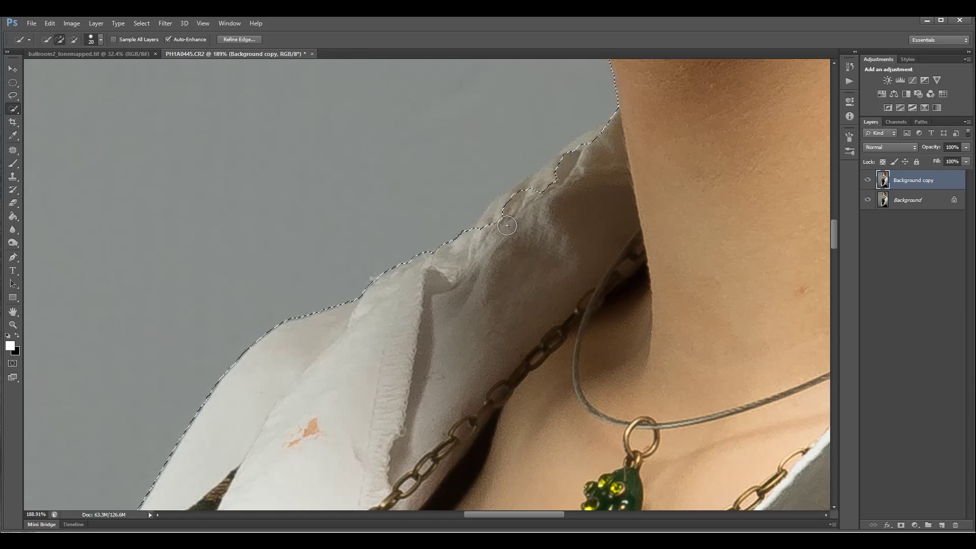
pyautogui.moveTo(579, 211); pyautogui.dragTo(516, 276)
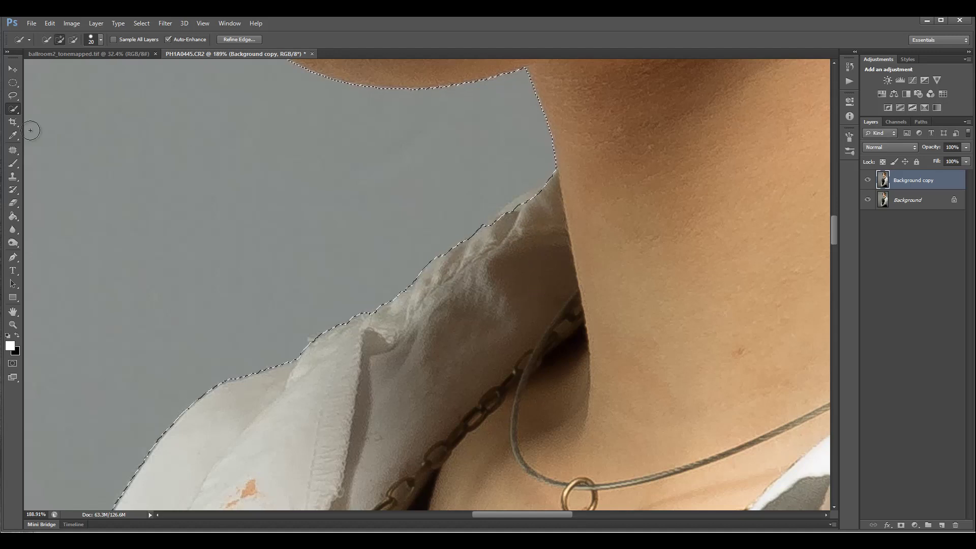
# Step: Return to the Lasso tool and examine the selection outline around the ear, hair and face
pyautogui.click(13, 95)
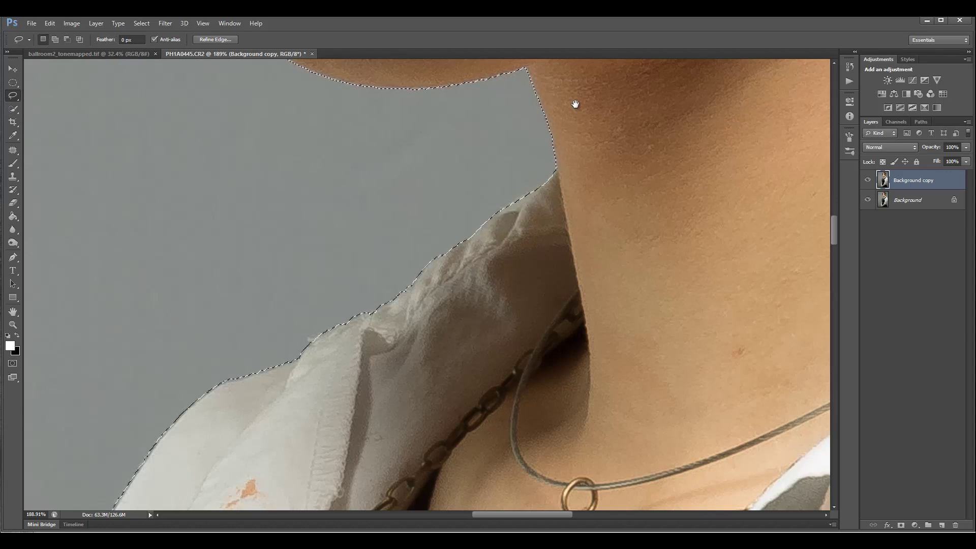
pyautogui.moveTo(575, 104); pyautogui.dragTo(644, 495)
pyautogui.moveTo(669, 196); pyautogui.dragTo(227, 437)
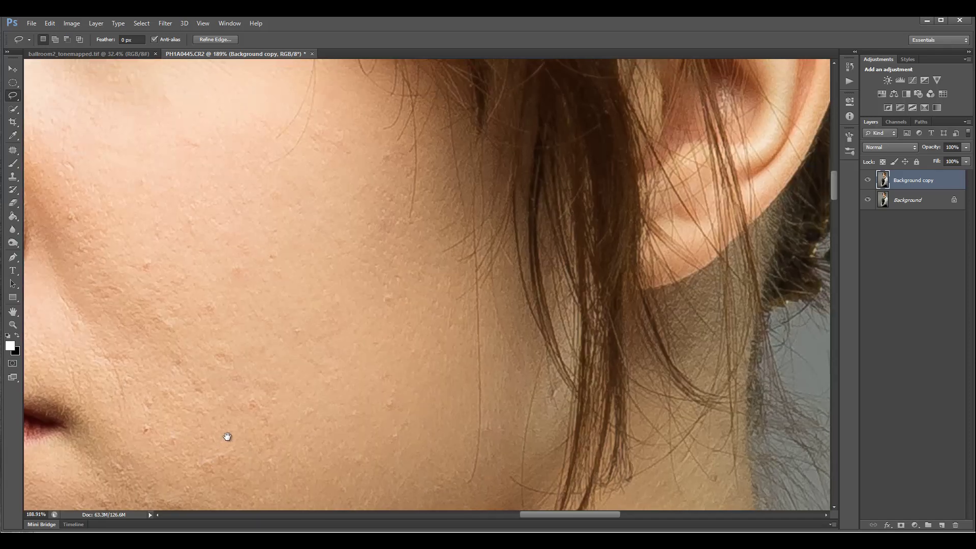
pyautogui.moveTo(728, 248); pyautogui.dragTo(377, 414)
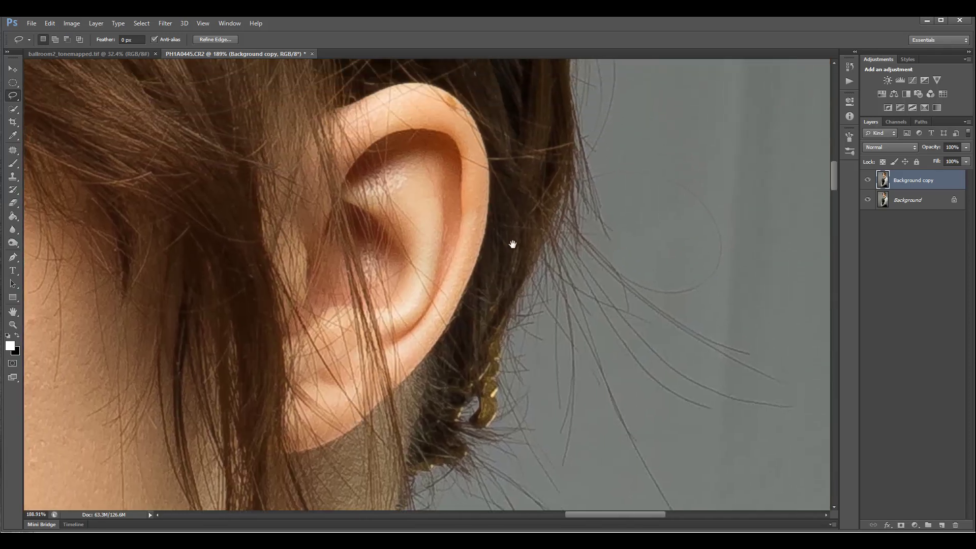
pyautogui.moveTo(507, 171); pyautogui.dragTo(531, 432)
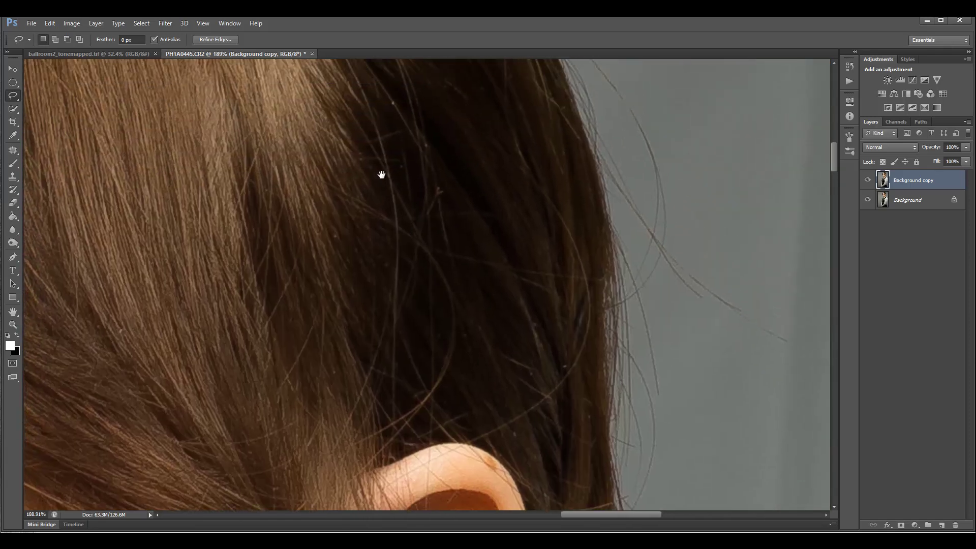
pyautogui.moveTo(357, 174); pyautogui.dragTo(644, 424)
pyautogui.moveTo(427, 166); pyautogui.dragTo(660, 272)
pyautogui.moveTo(330, 458); pyautogui.dragTo(645, 219)
pyautogui.moveTo(412, 483); pyautogui.dragTo(529, 213)
pyautogui.moveTo(616, 364); pyautogui.dragTo(501, 200)
pyautogui.moveTo(581, 333); pyautogui.dragTo(445, 204)
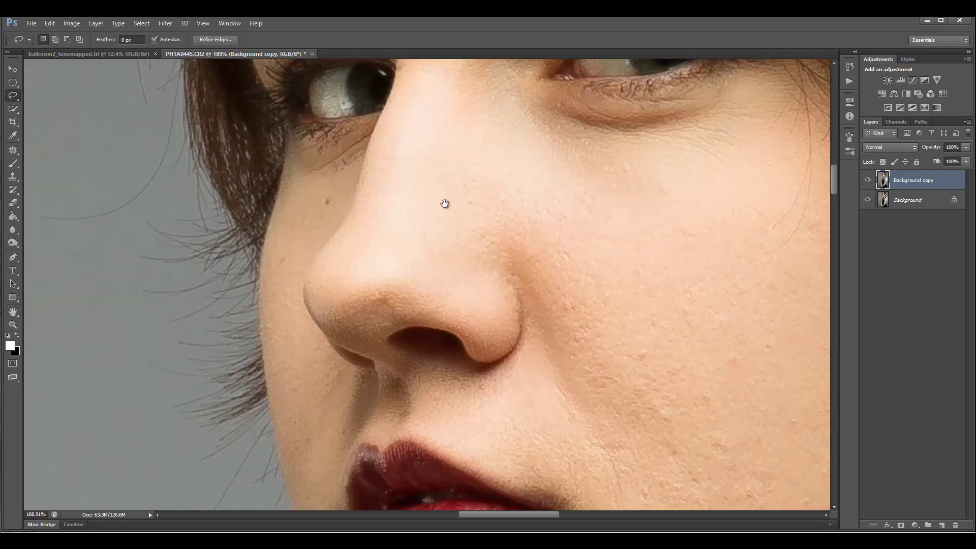
pyautogui.moveTo(514, 239); pyautogui.dragTo(413, 228)
pyautogui.moveTo(577, 392); pyautogui.dragTo(529, 267)
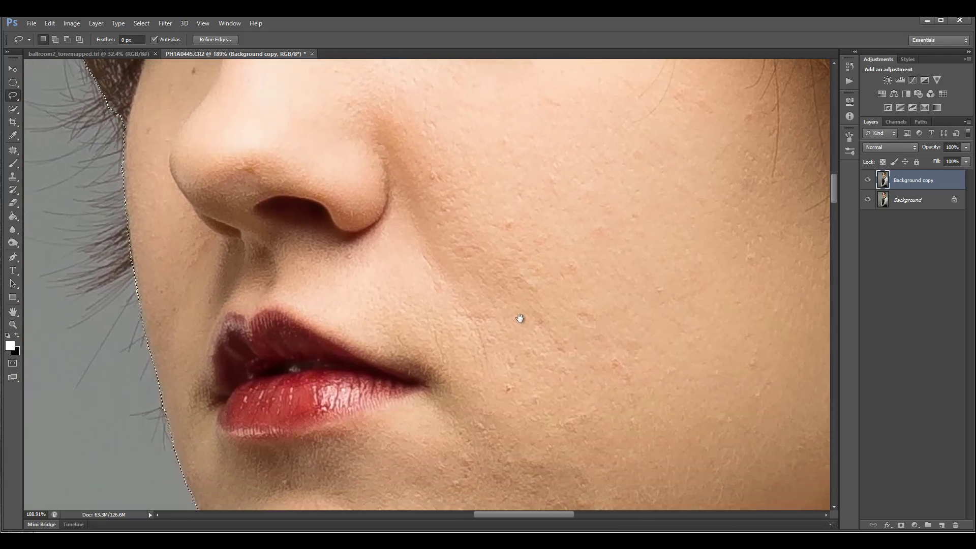
pyautogui.scroll(-5, 470, 327)
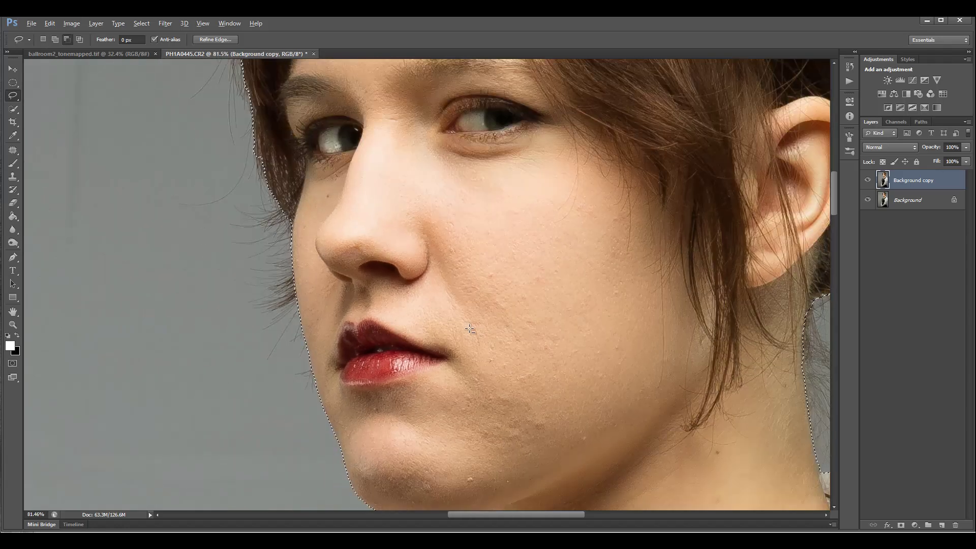
# Step: Invert the backdrop selection so that it covers the woman, and save it as a new alpha channel
pyautogui.press('alt')
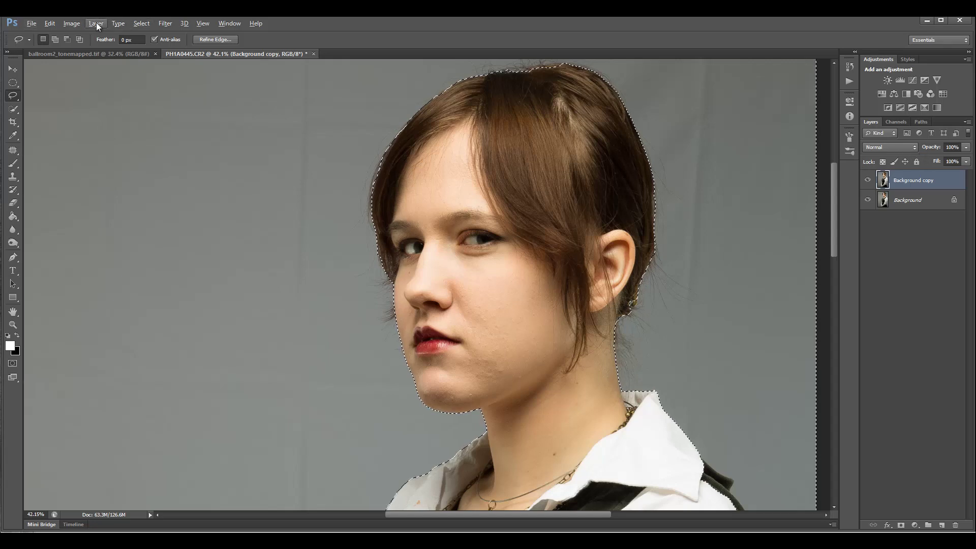
pyautogui.click(141, 24)
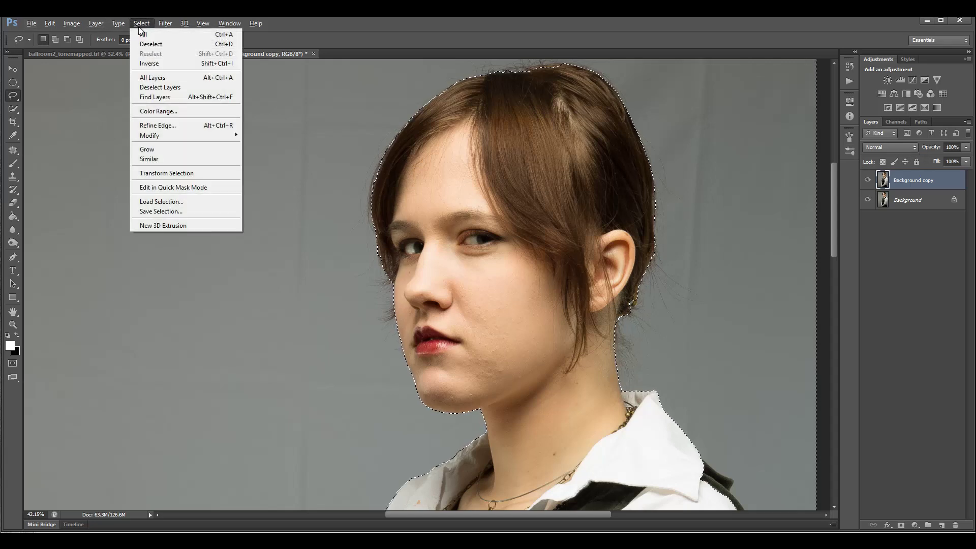
pyautogui.click(158, 64)
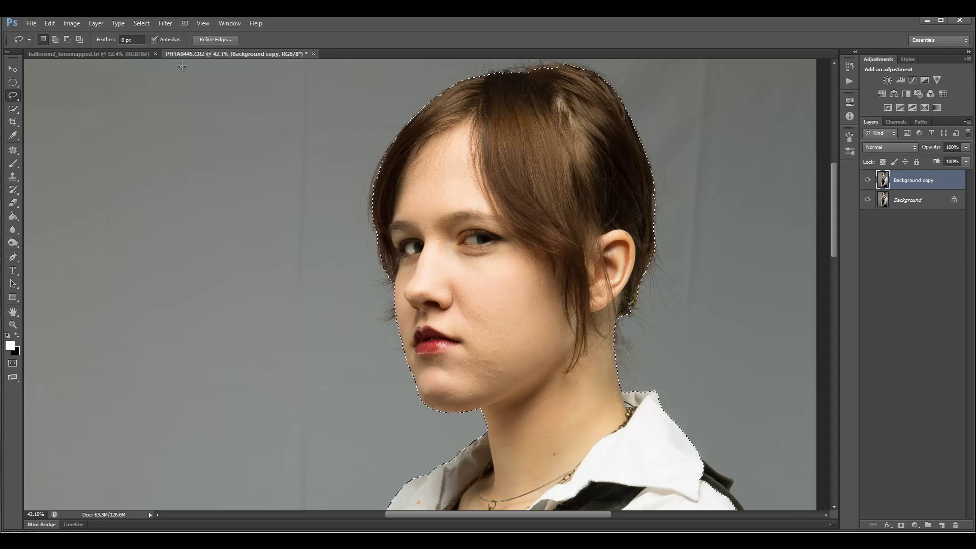
pyautogui.click(895, 122)
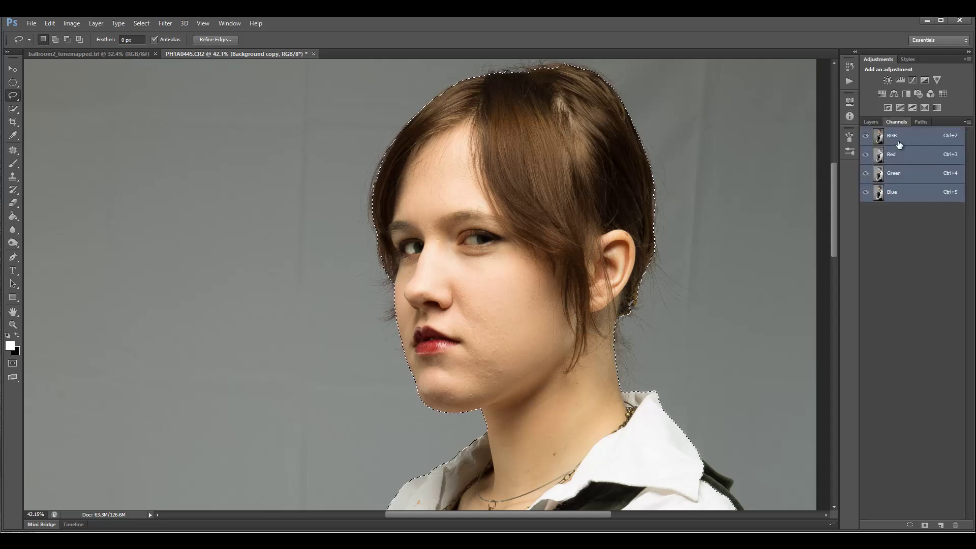
pyautogui.click(926, 527)
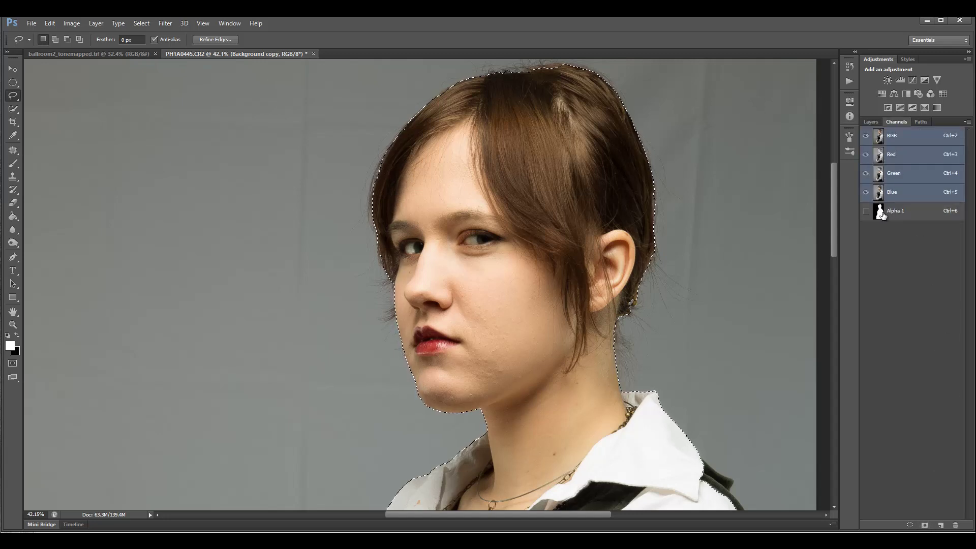
# Step: Display the saved alpha channel on its own and clear the active selection to check the whole silhouette mask
pyautogui.click(882, 213)
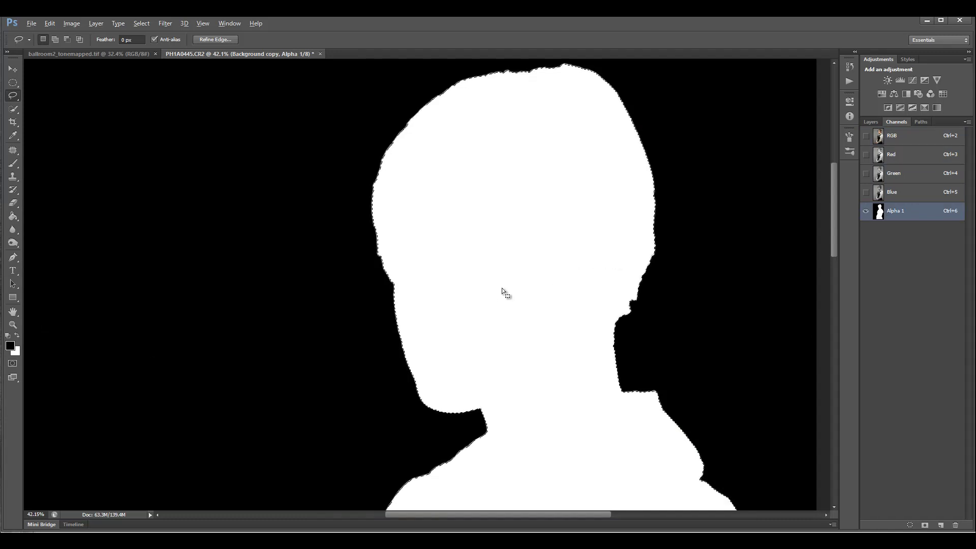
pyautogui.press('alt')
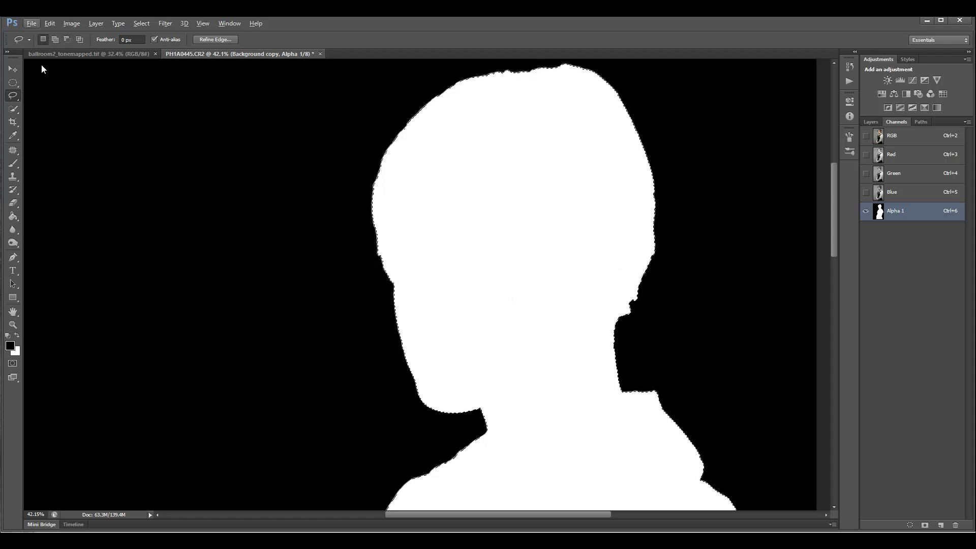
pyautogui.click(13, 82)
pyautogui.click(80, 96)
pyautogui.click(12, 71)
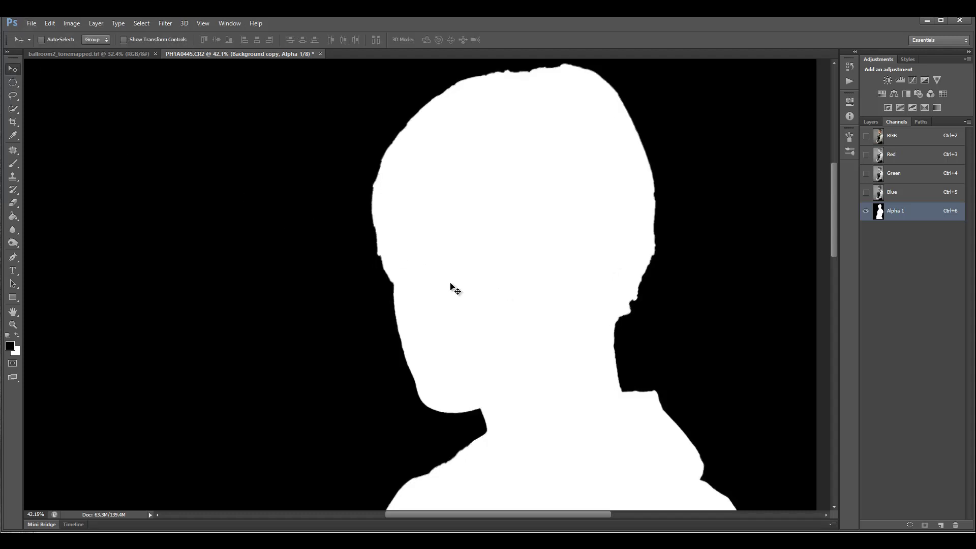
pyautogui.hotkey('ctrl', '0')
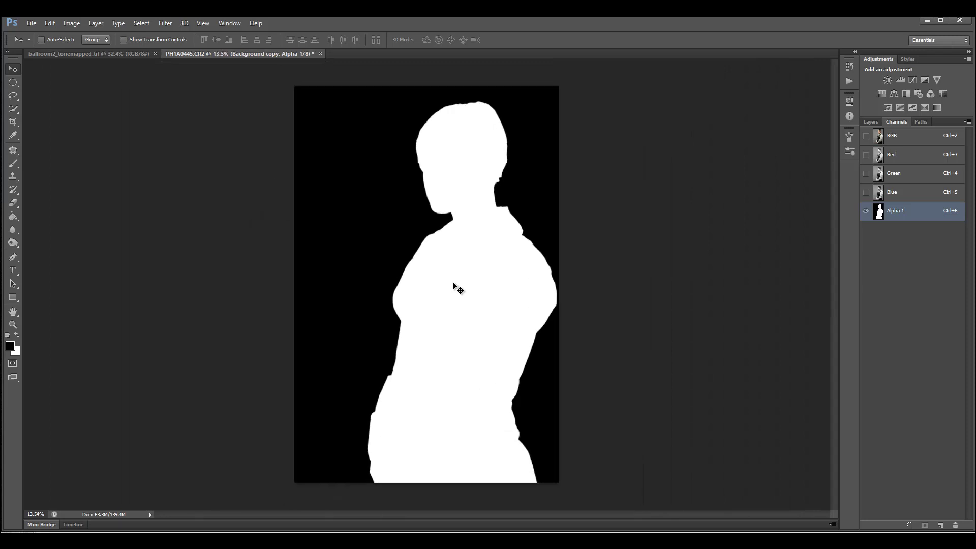
pyautogui.scroll(1, 453, 286)
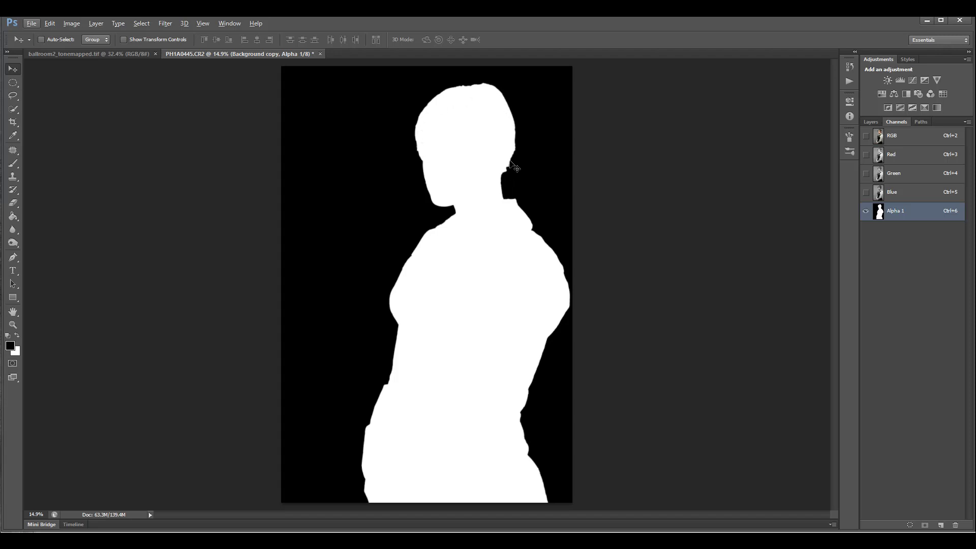
# Step: Return to the full-colour RGB composite and bring up the channel list to examine the colour channels around the hair
pyautogui.click(875, 134)
pyautogui.click(871, 122)
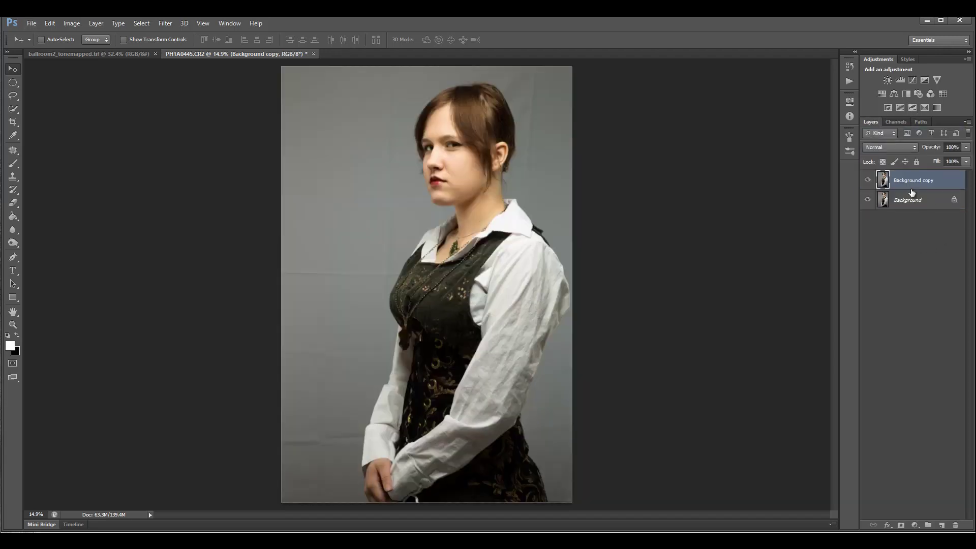
pyautogui.scroll(3, 480, 153)
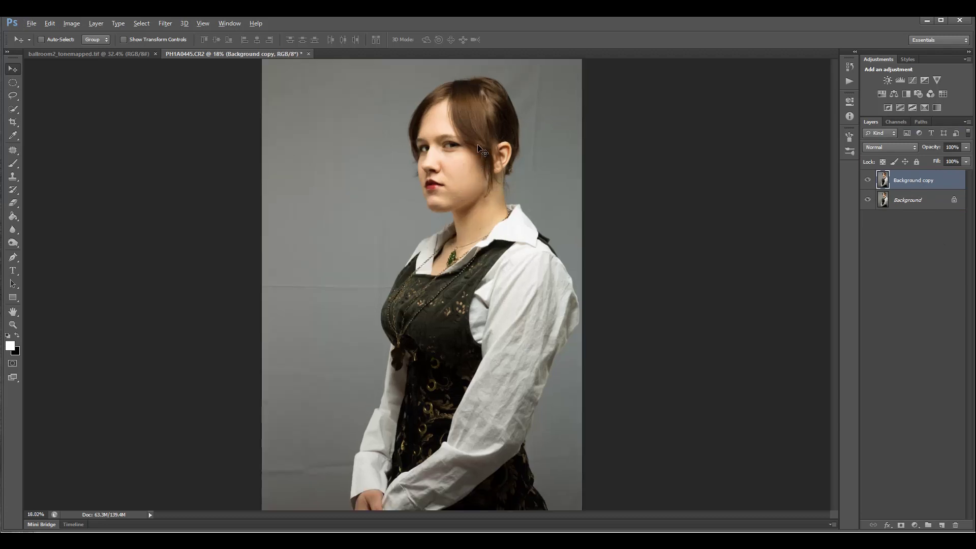
pyautogui.scroll(2, 483, 168)
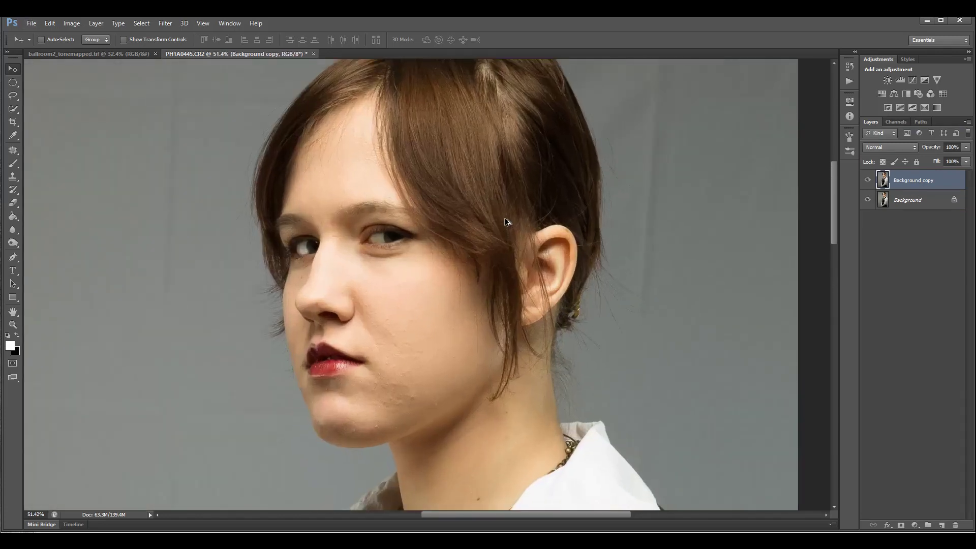
pyautogui.scroll(-2, 508, 224)
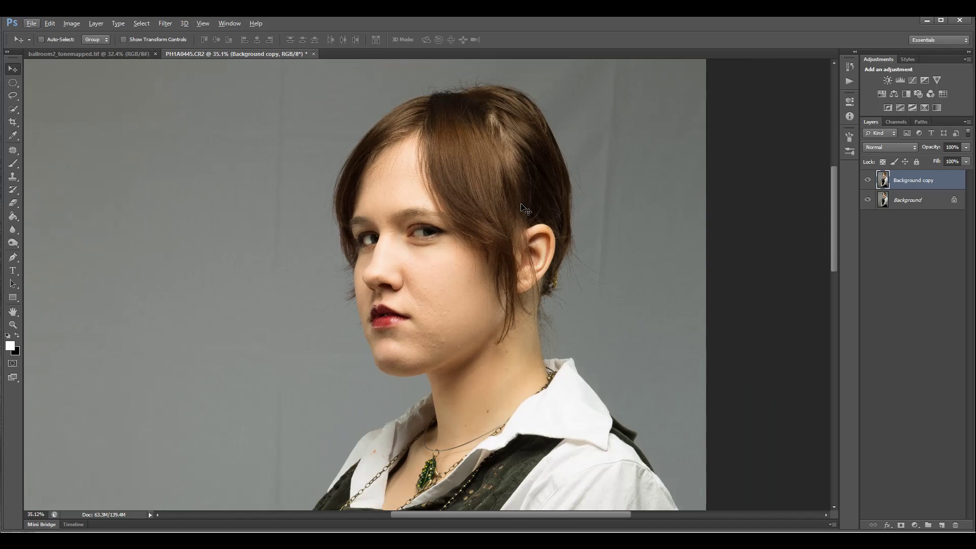
pyautogui.scroll(2, 523, 211)
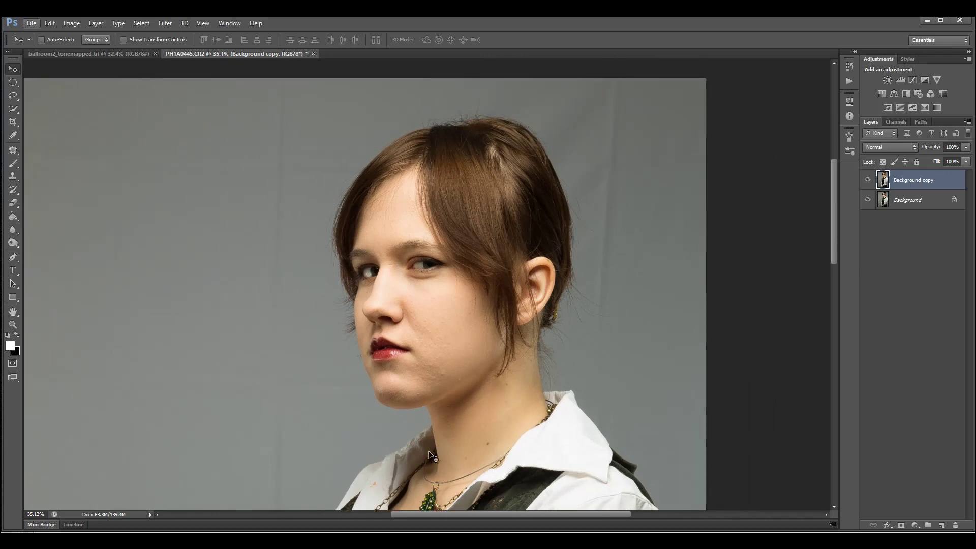
pyautogui.click(903, 121)
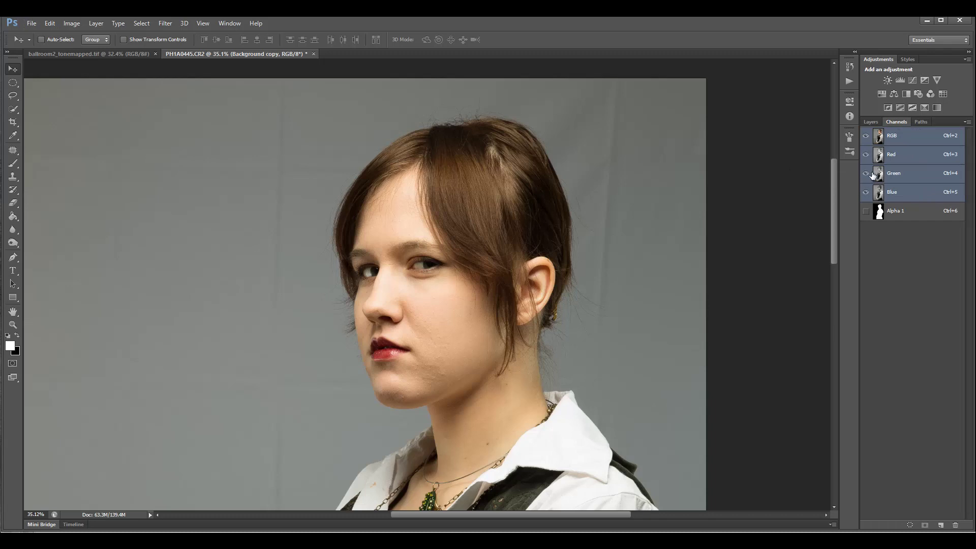